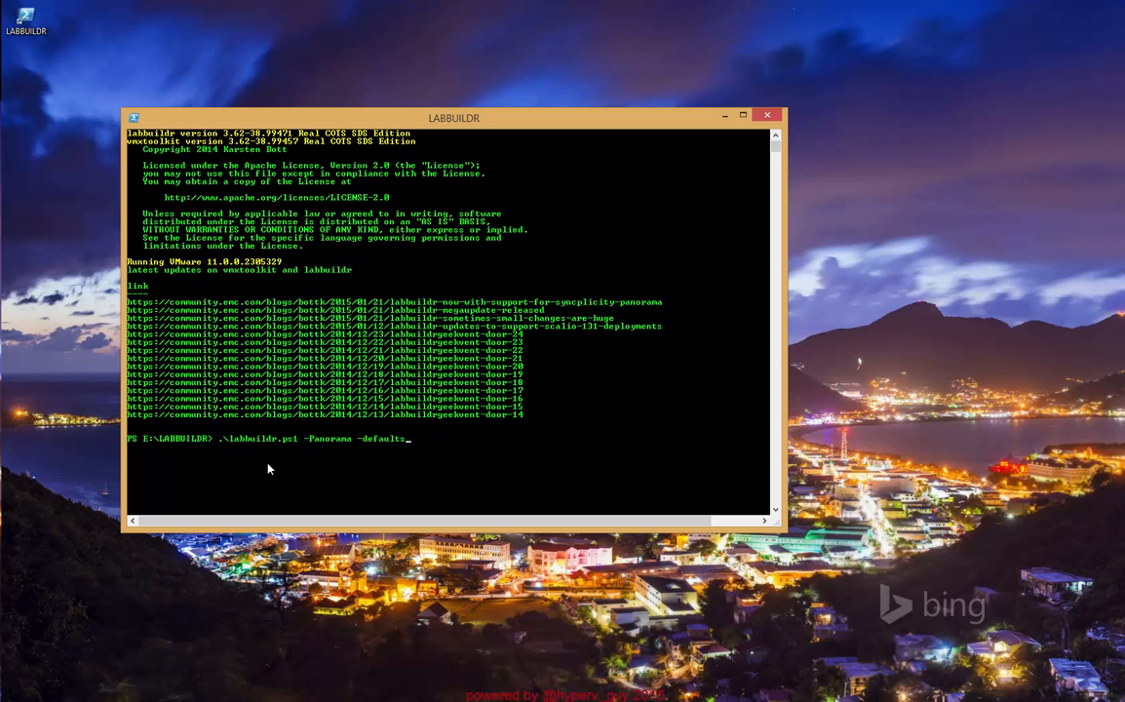
# - Run .\labbuildr.ps1 -Panorama -defaults and bring the script console back into view beside the DCNODE virtual machine's desktop
pyautogui.press('Return')
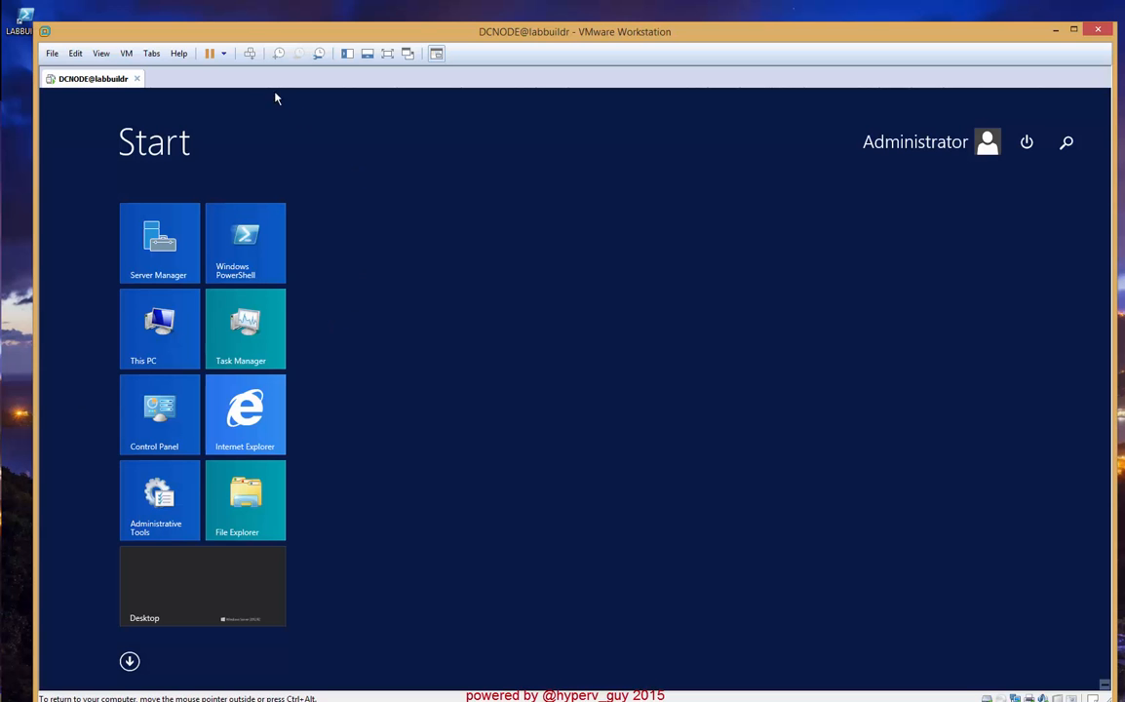
pyautogui.moveTo(251, 41); pyautogui.dragTo(232, 21)
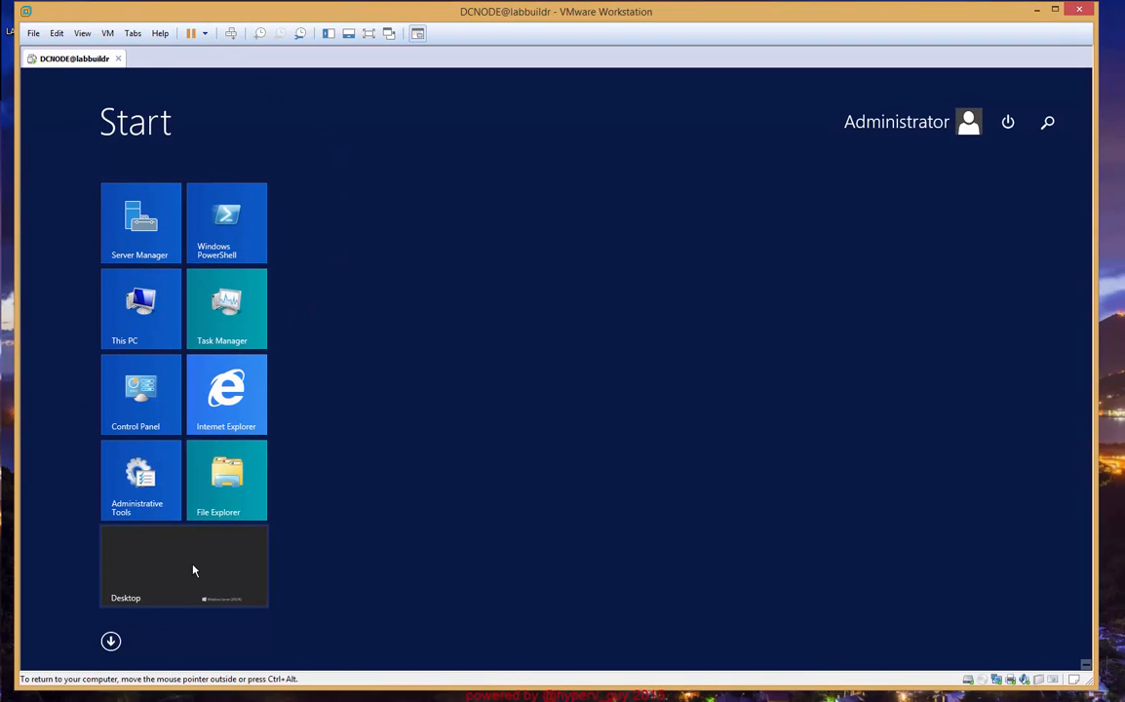
pyautogui.click(193, 570)
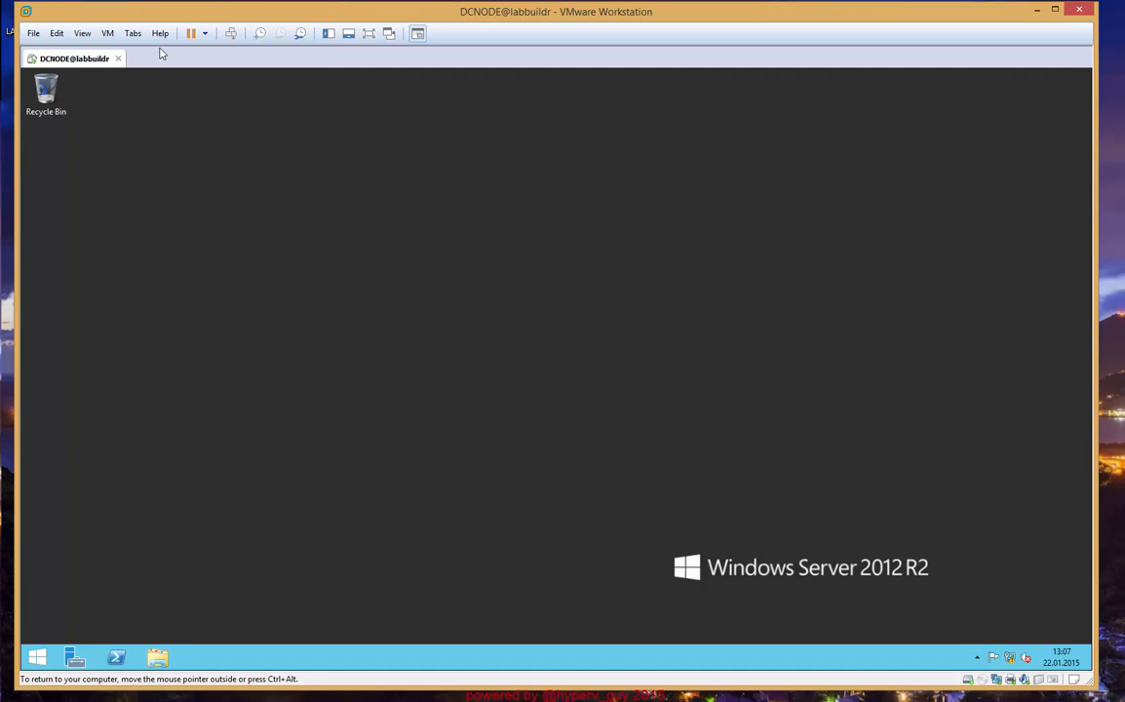
pyautogui.moveTo(162, 17); pyautogui.dragTo(387, 31)
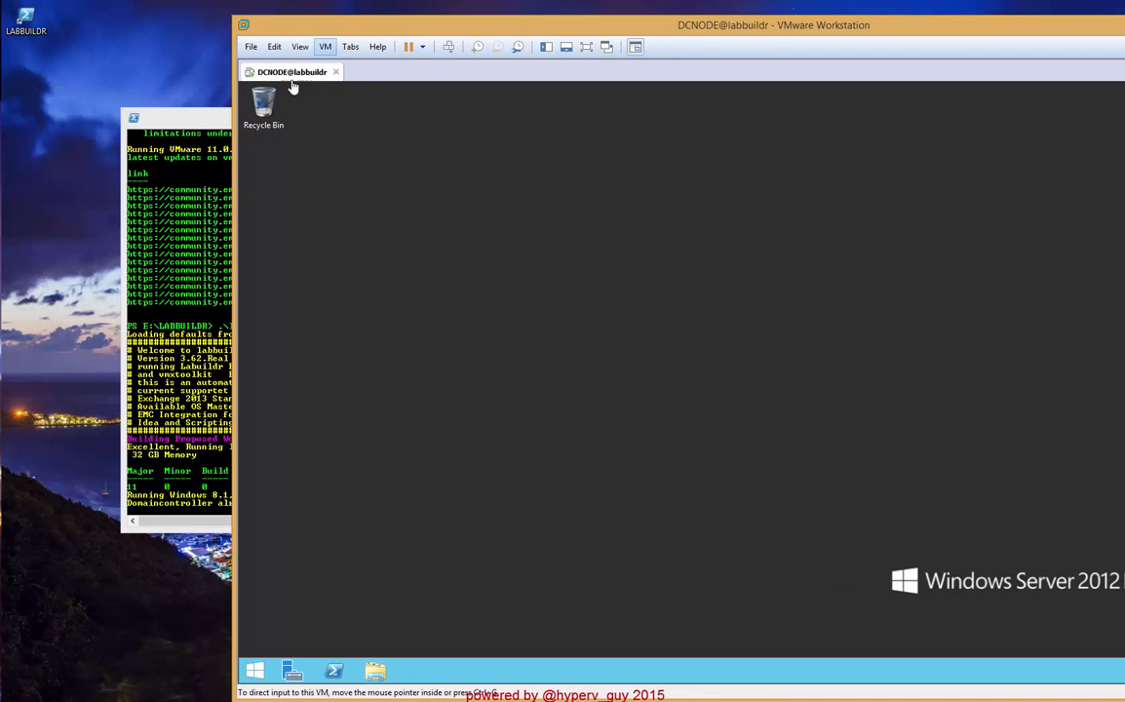
pyautogui.click(192, 114)
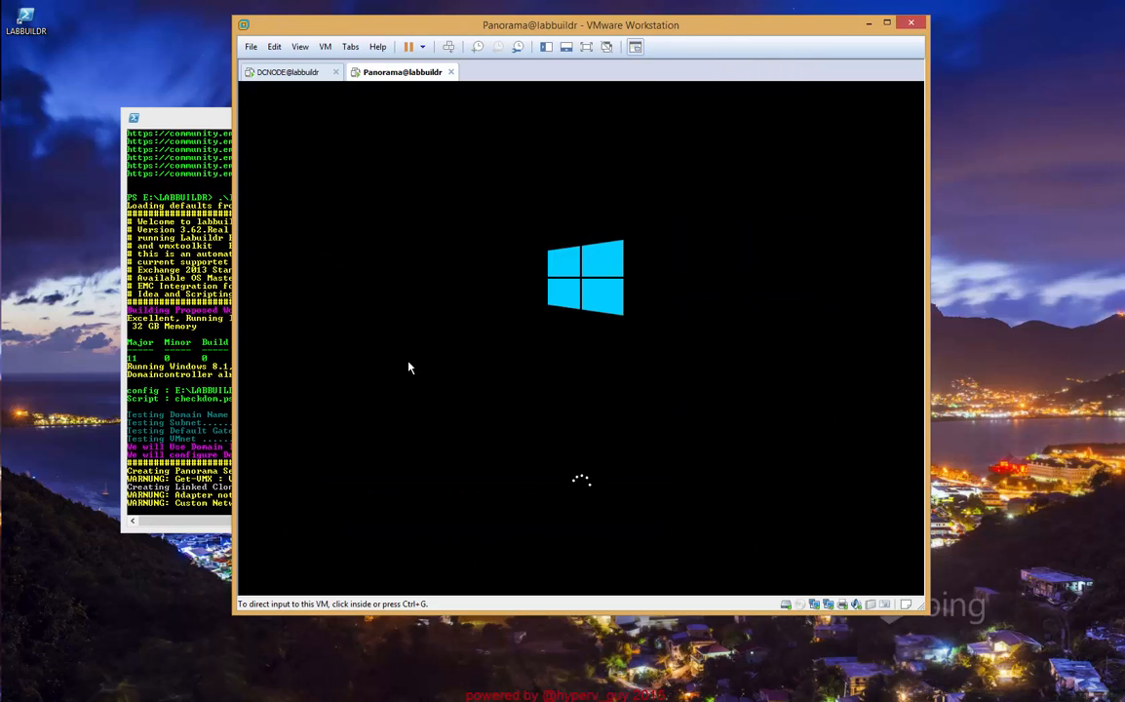
# - View the Panorama virtual machine's summary details and return to its console in a maximized window
pyautogui.click(635, 47)
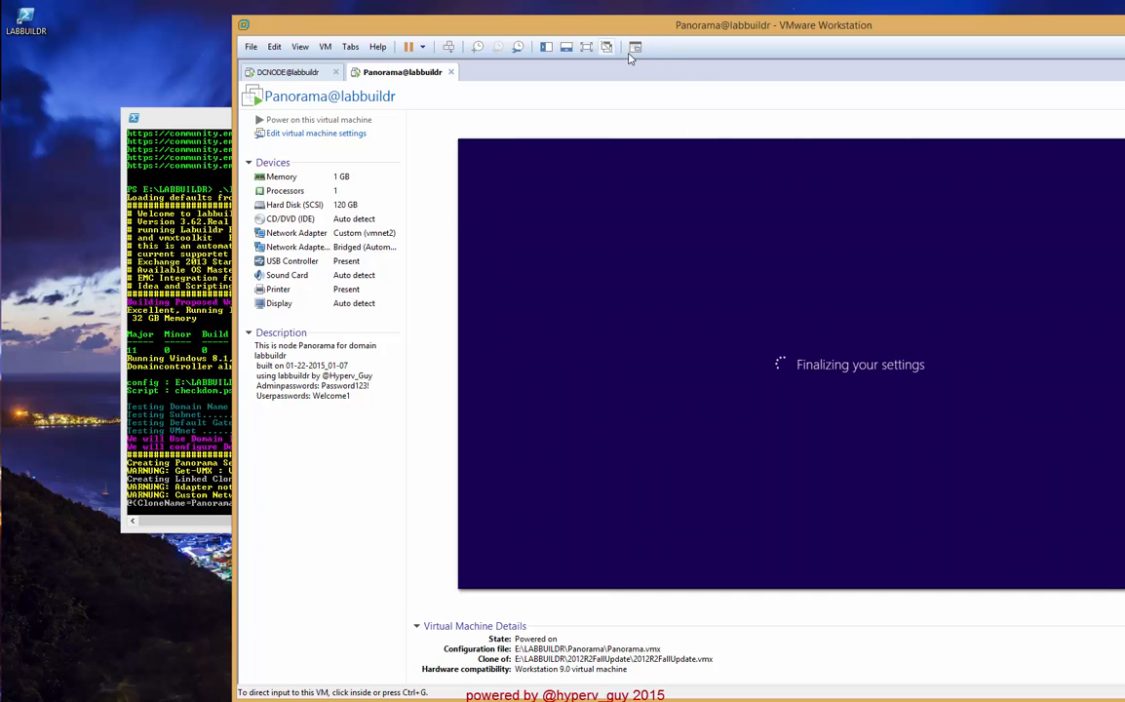
pyautogui.click(635, 49)
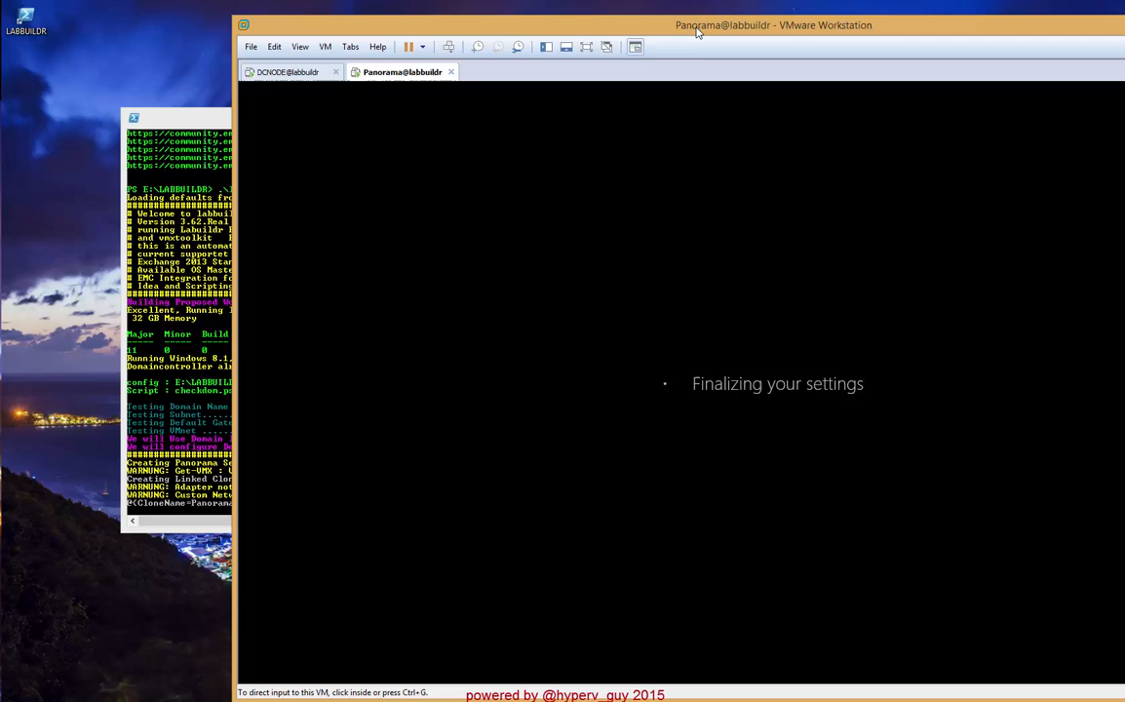
pyautogui.doubleClick(696, 28)
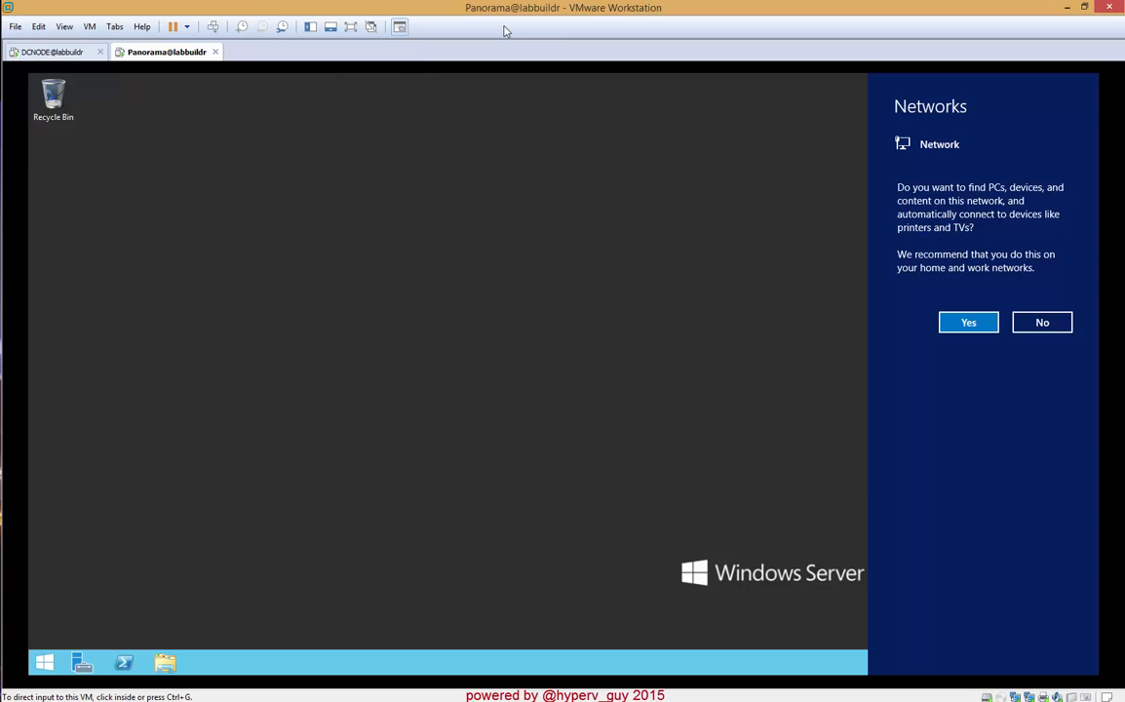
# - Switch to the DCNODE virtual machine and view the root folders of Local Disk (C:)
pyautogui.click(58, 54)
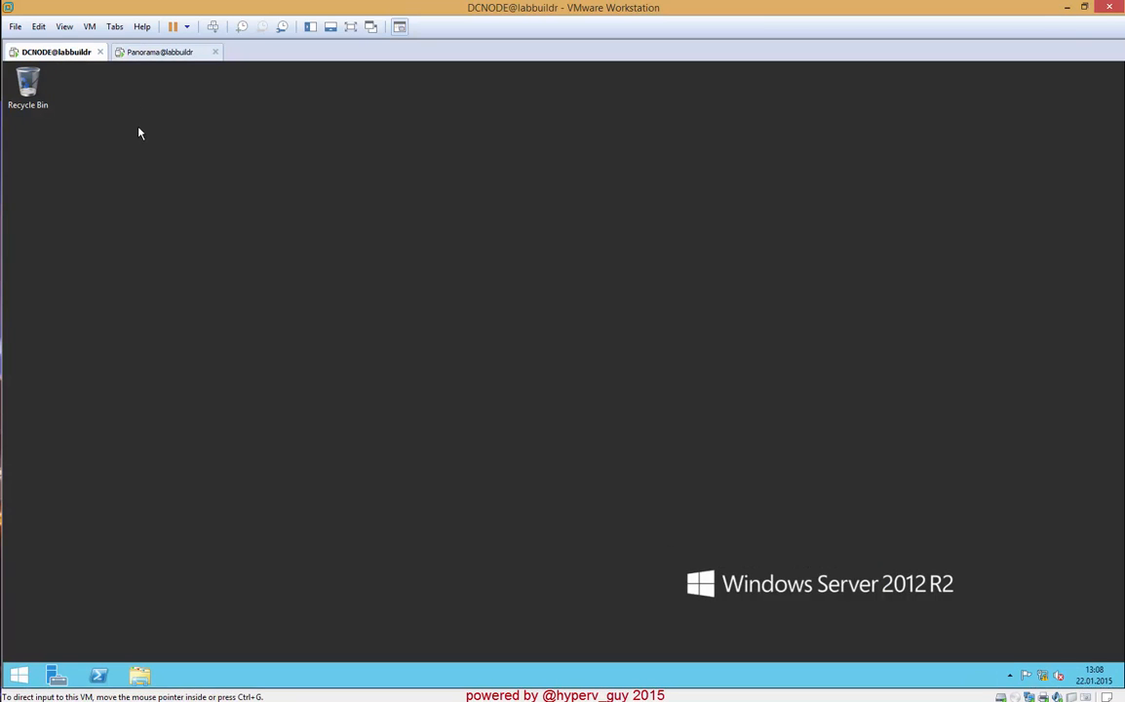
pyautogui.click(146, 677)
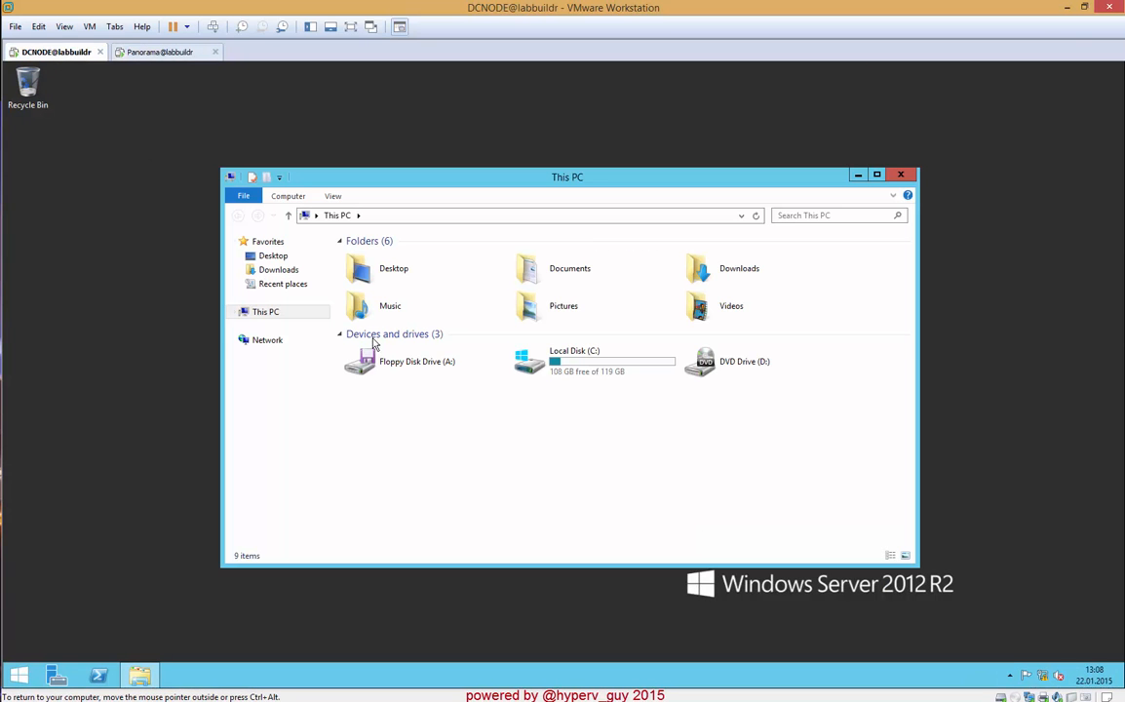
pyautogui.doubleClick(531, 331)
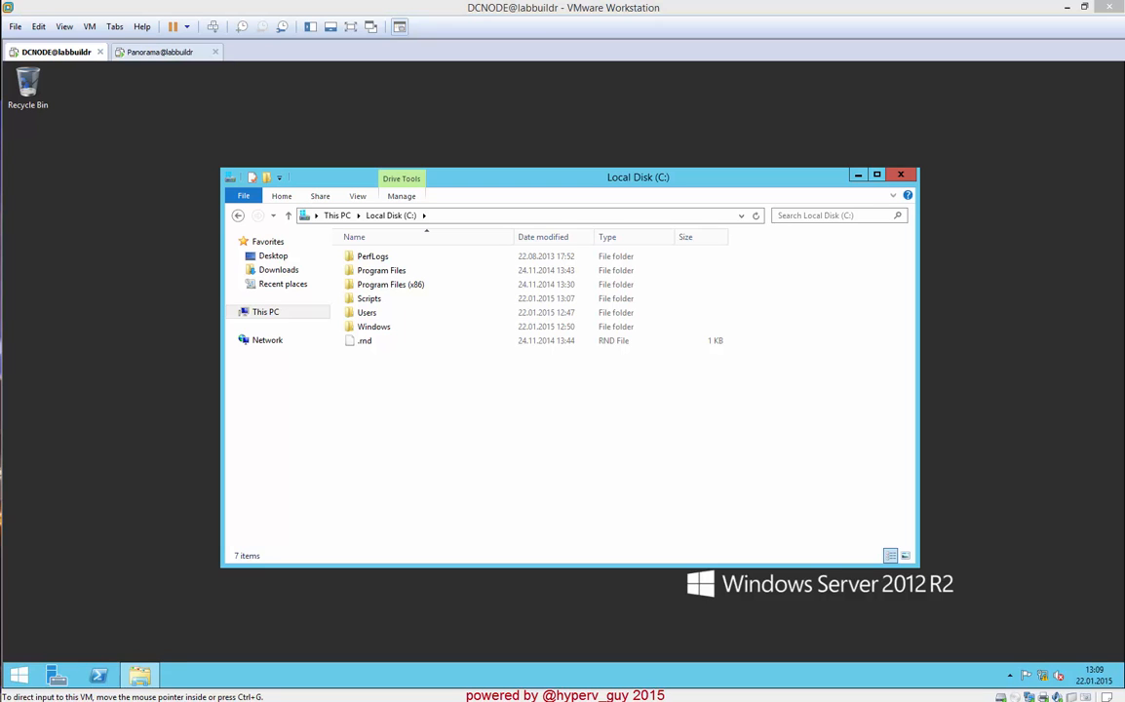
# - Examine the source PDFs in the host's Attachements\Documents\NMM8.2 folder and move that folder window out of the way
pyautogui.moveTo(10, 390); pyautogui.dragTo(280, 158)
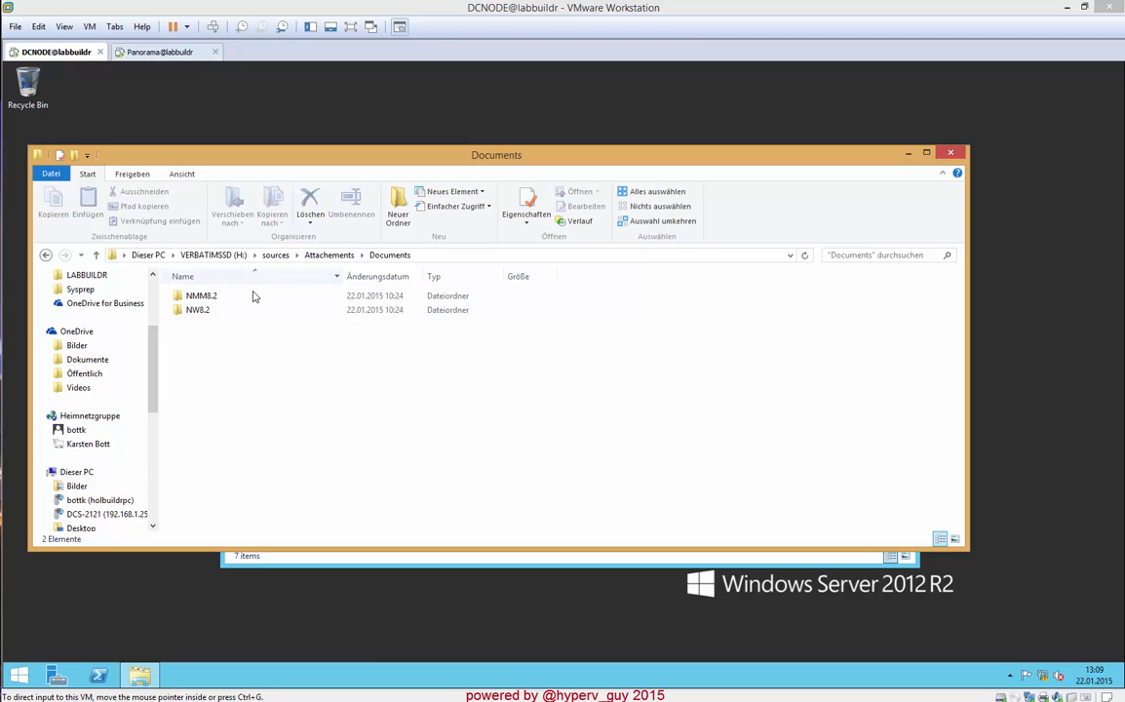
pyautogui.doubleClick(206, 297)
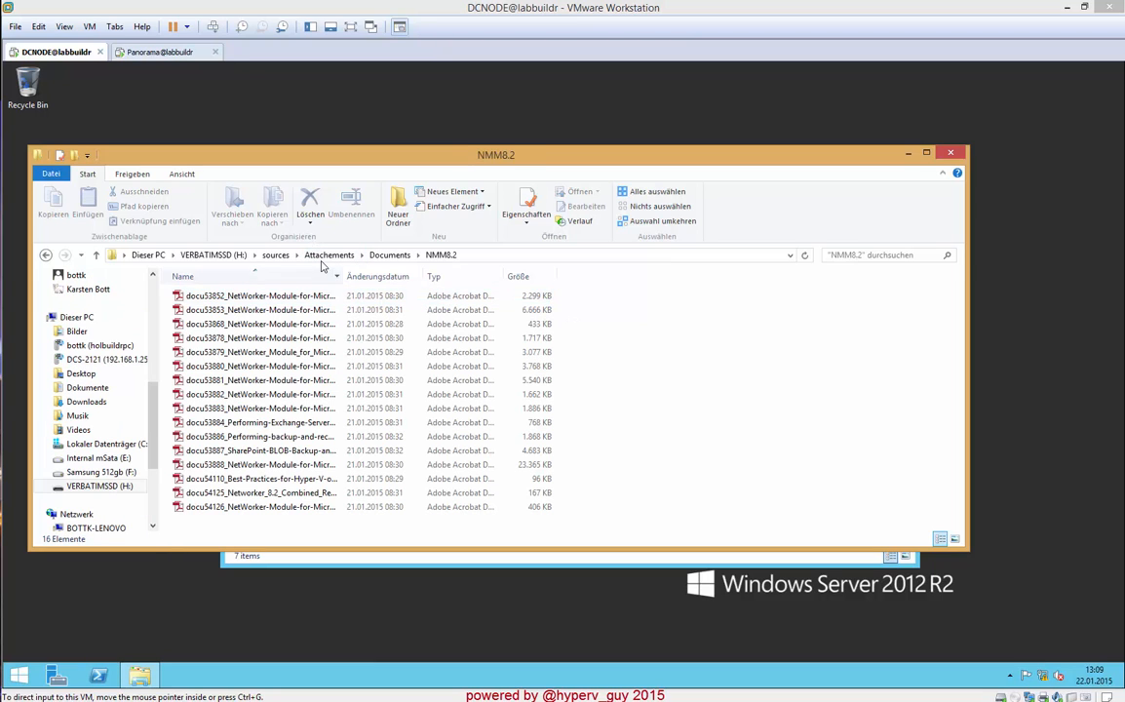
pyautogui.click(388, 254)
pyautogui.moveTo(534, 158); pyautogui.dragTo(0, 234)
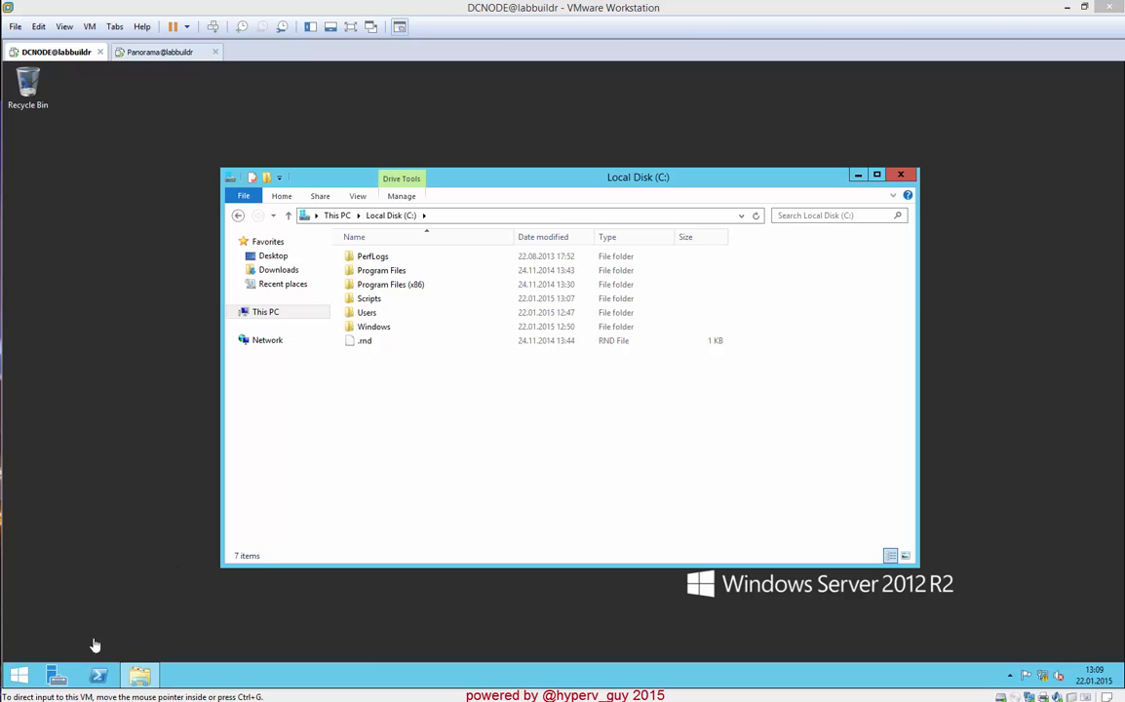
# - Locate the Panorama query user under labbuildr.local Users in Active Directory Users and Computers, and minimize the console
pyautogui.click(19, 679)
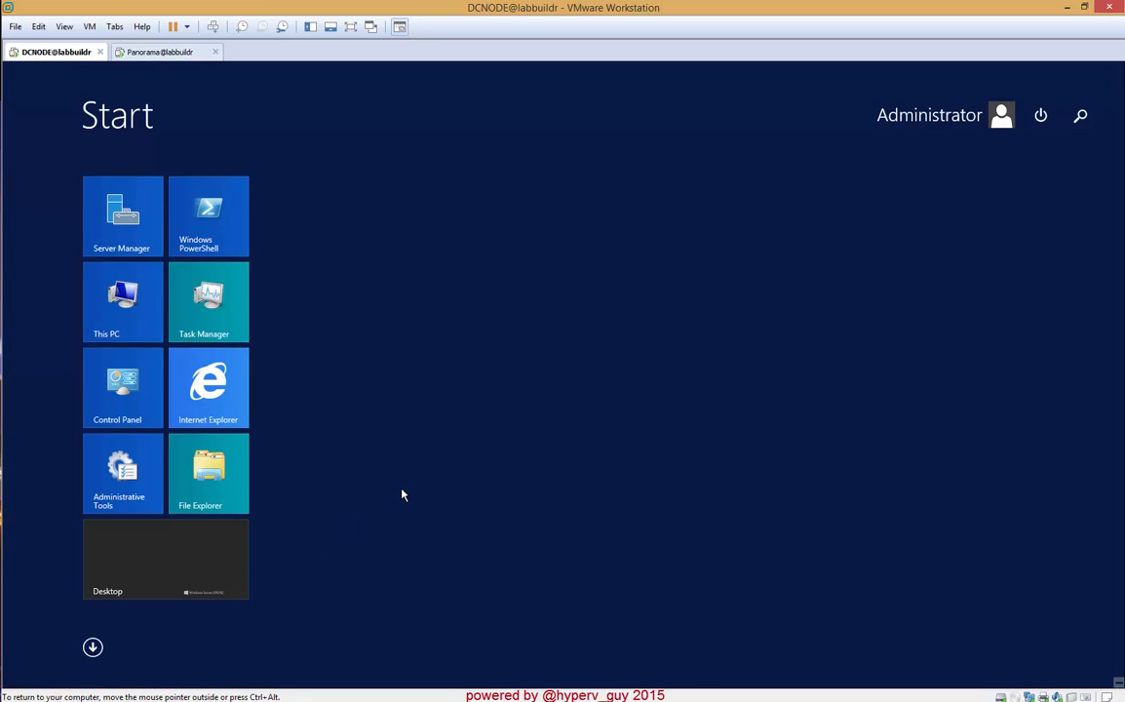
pyautogui.write('ac')
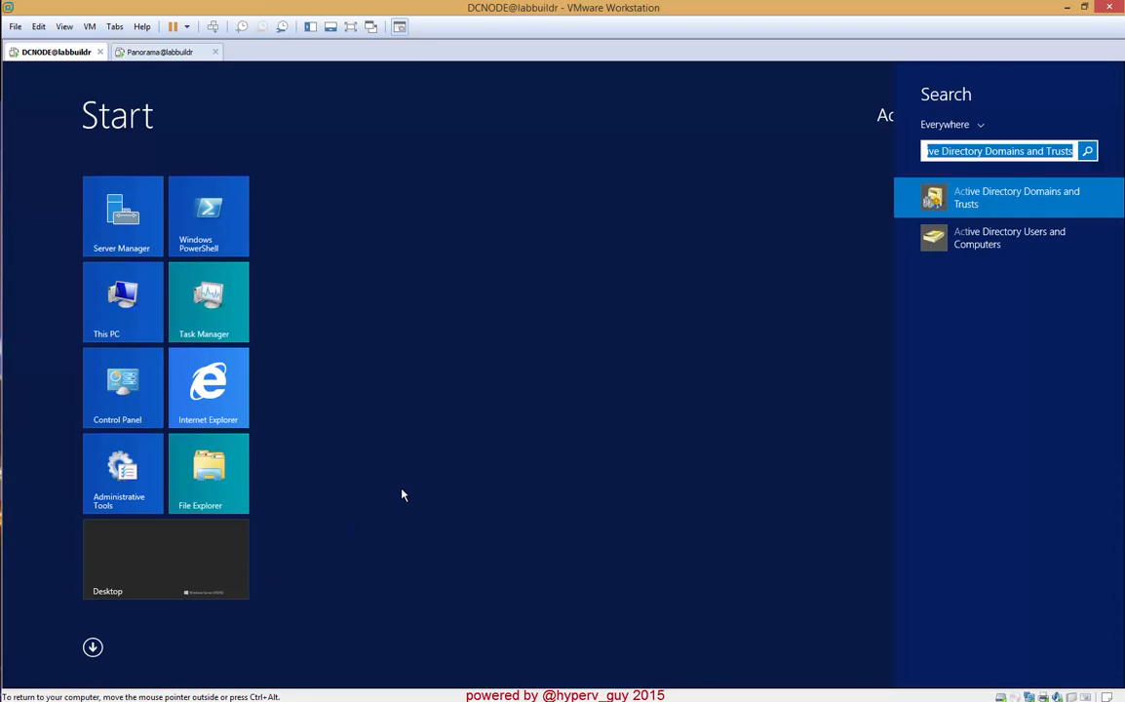
pyautogui.click(1042, 243)
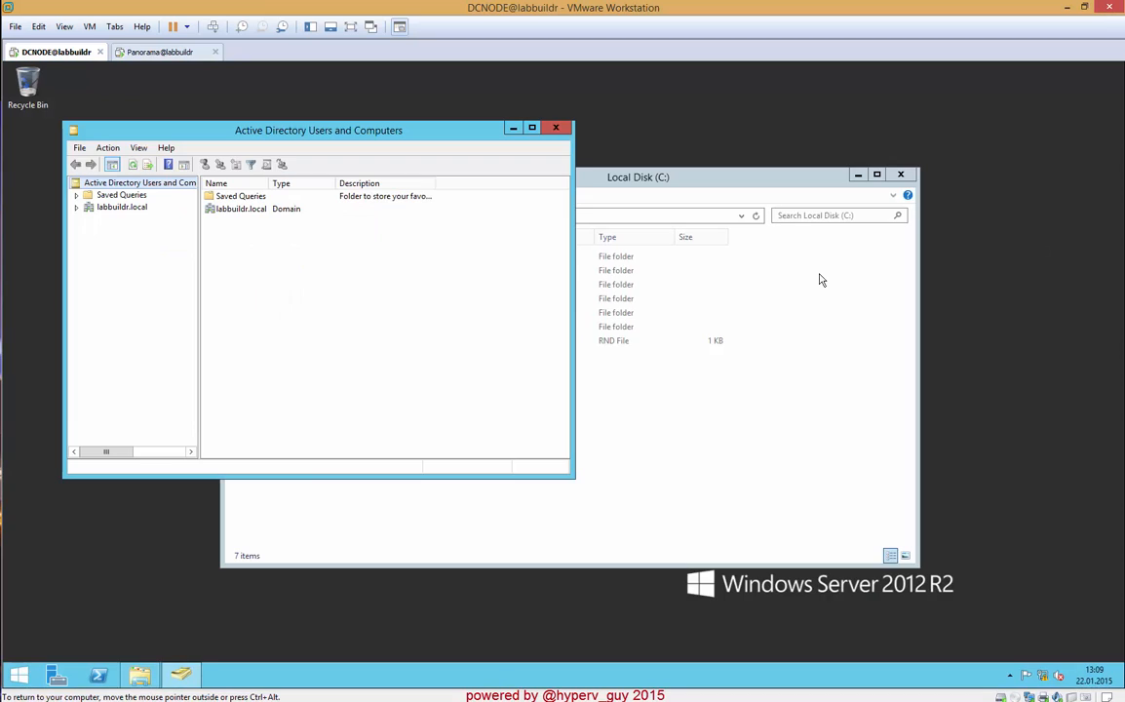
pyautogui.click(77, 206)
pyautogui.click(117, 291)
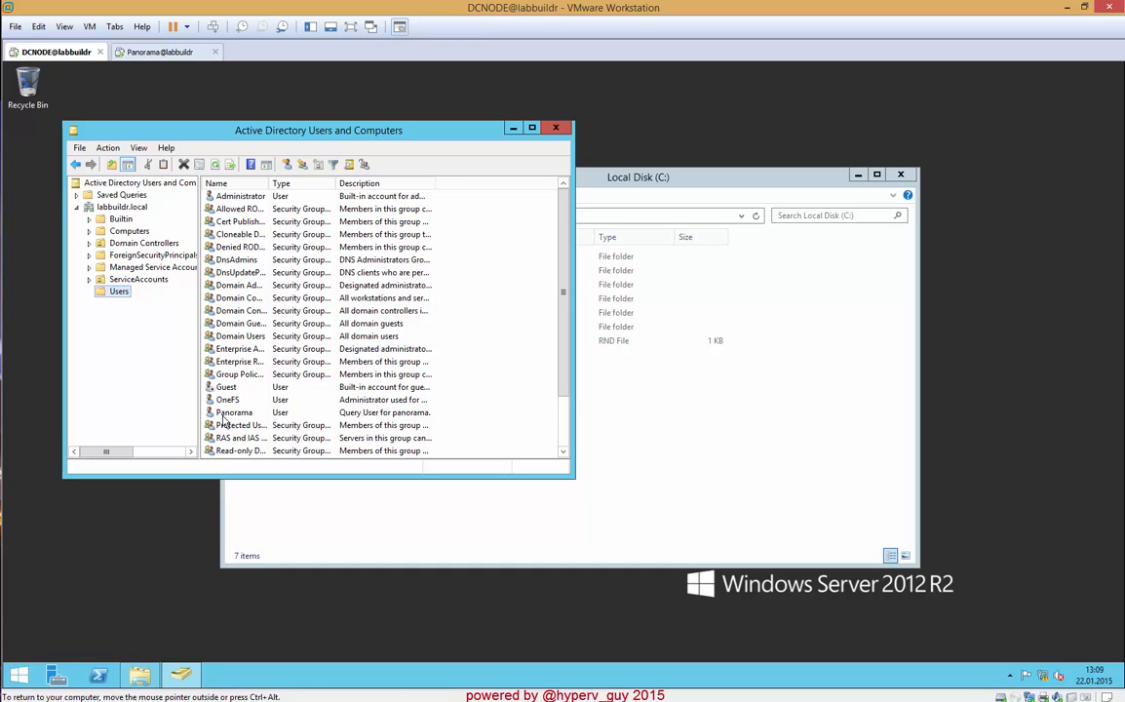
pyautogui.click(332, 414)
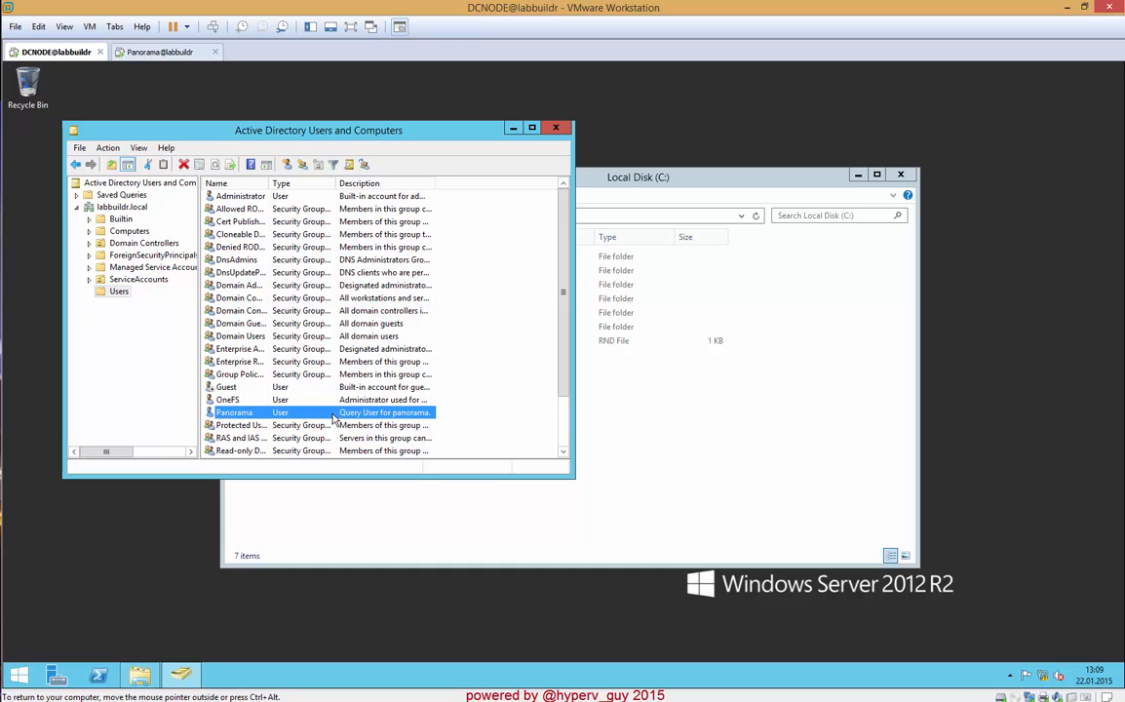
pyautogui.click(514, 127)
# - Switch to the Panorama virtual machine and review its active networks in Network and Sharing Center
pyautogui.click(160, 54)
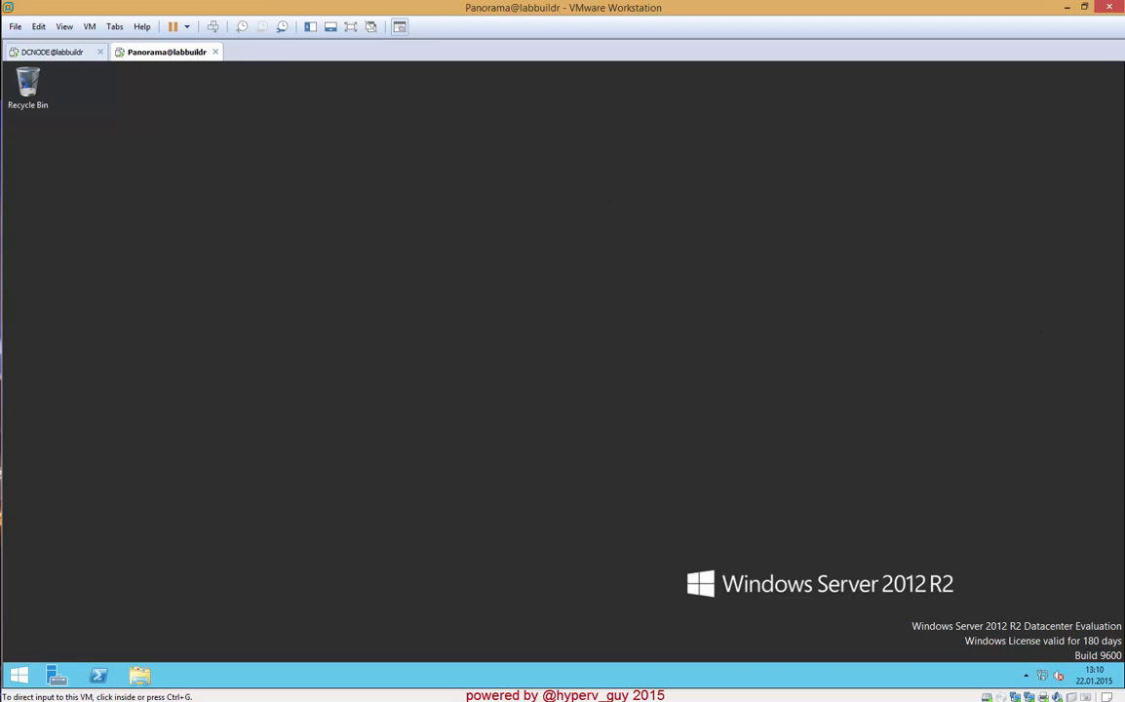
pyautogui.rightClick(1042, 677)
pyautogui.click(1031, 663)
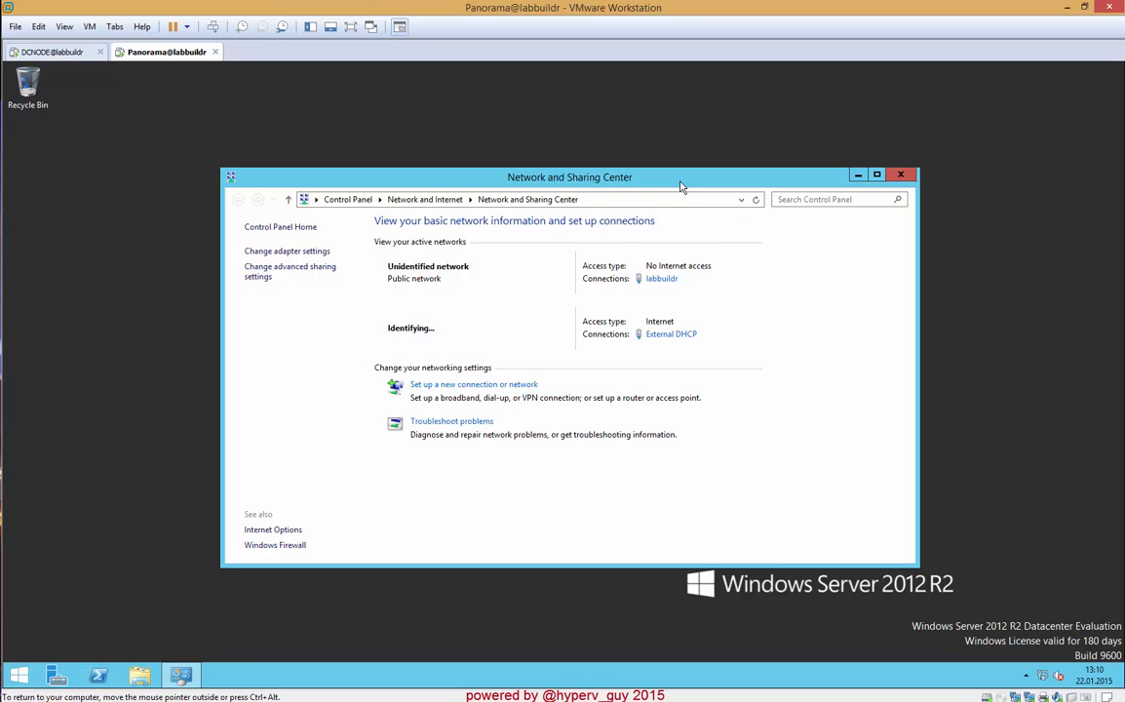
pyautogui.moveTo(681, 185); pyautogui.dragTo(894, 158)
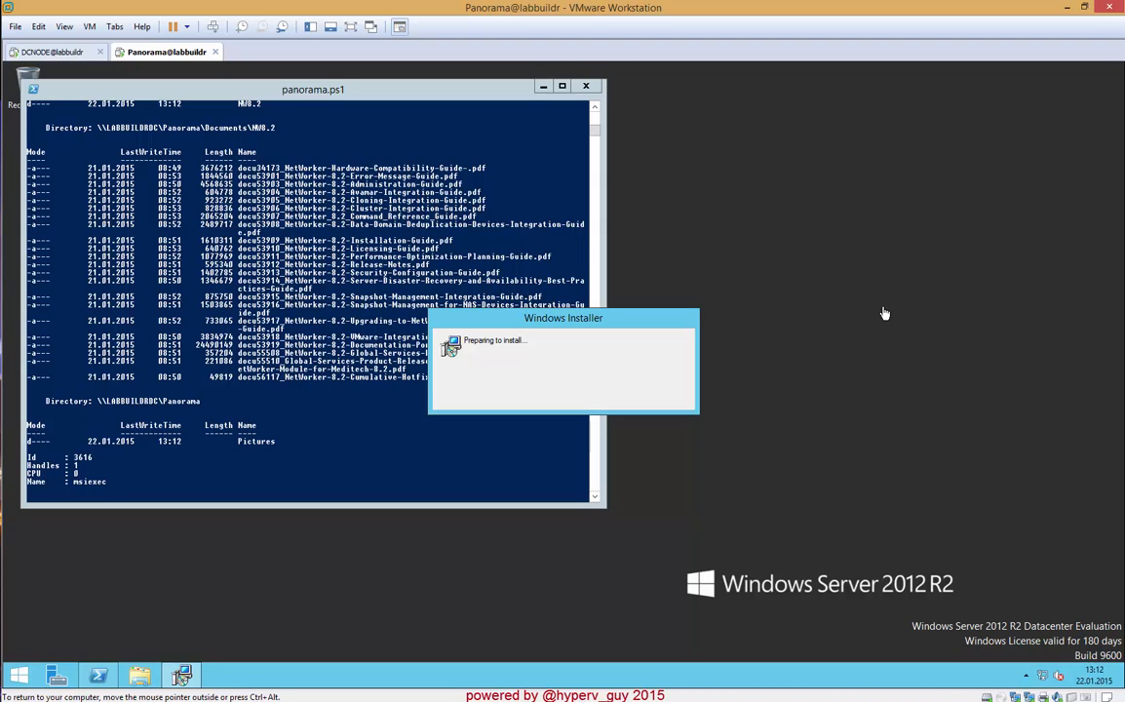
# - On DCNODE, inspect the copied files in C:\panorama\Documents\NMM8.2 and go back to the C: root
pyautogui.click(58, 51)
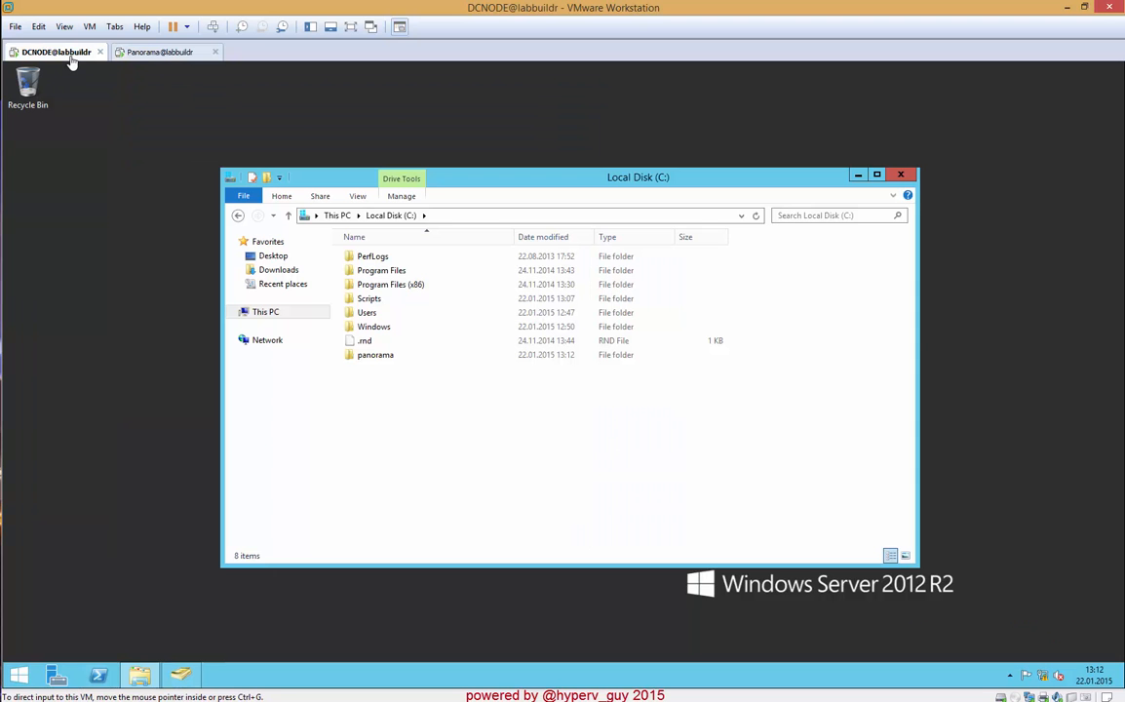
pyautogui.doubleClick(383, 357)
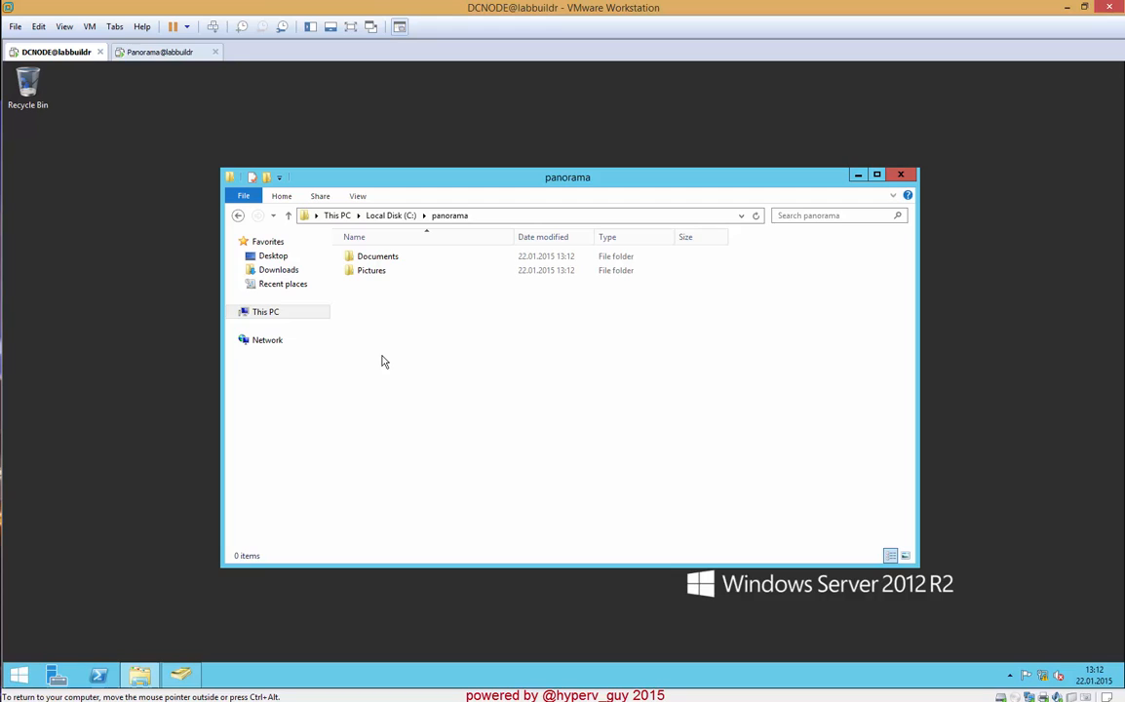
pyautogui.click(385, 262)
pyautogui.doubleClick(385, 262)
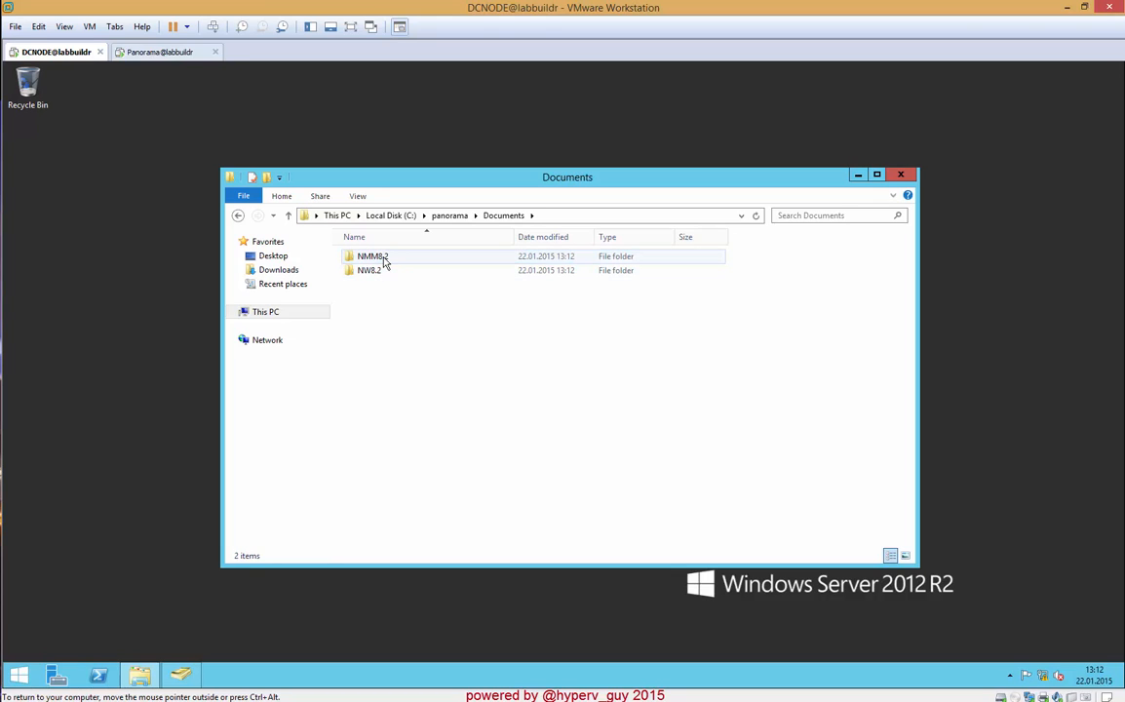
pyautogui.doubleClick(385, 261)
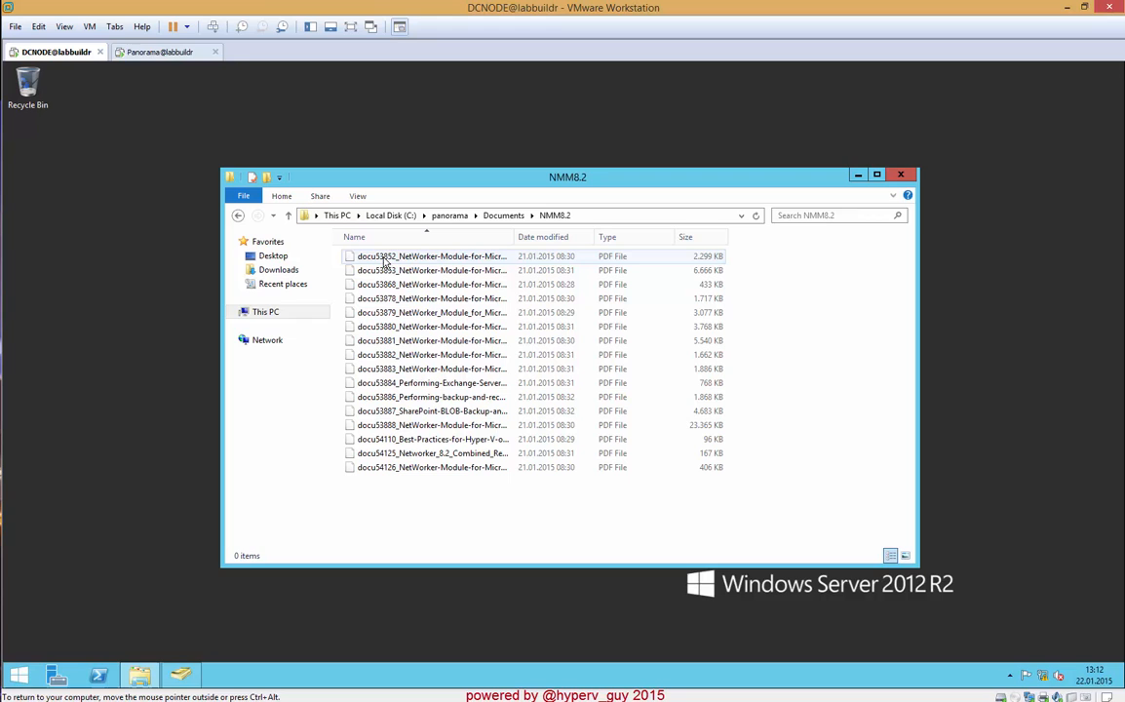
pyautogui.click(288, 214)
pyautogui.click(287, 214)
pyautogui.click(288, 215)
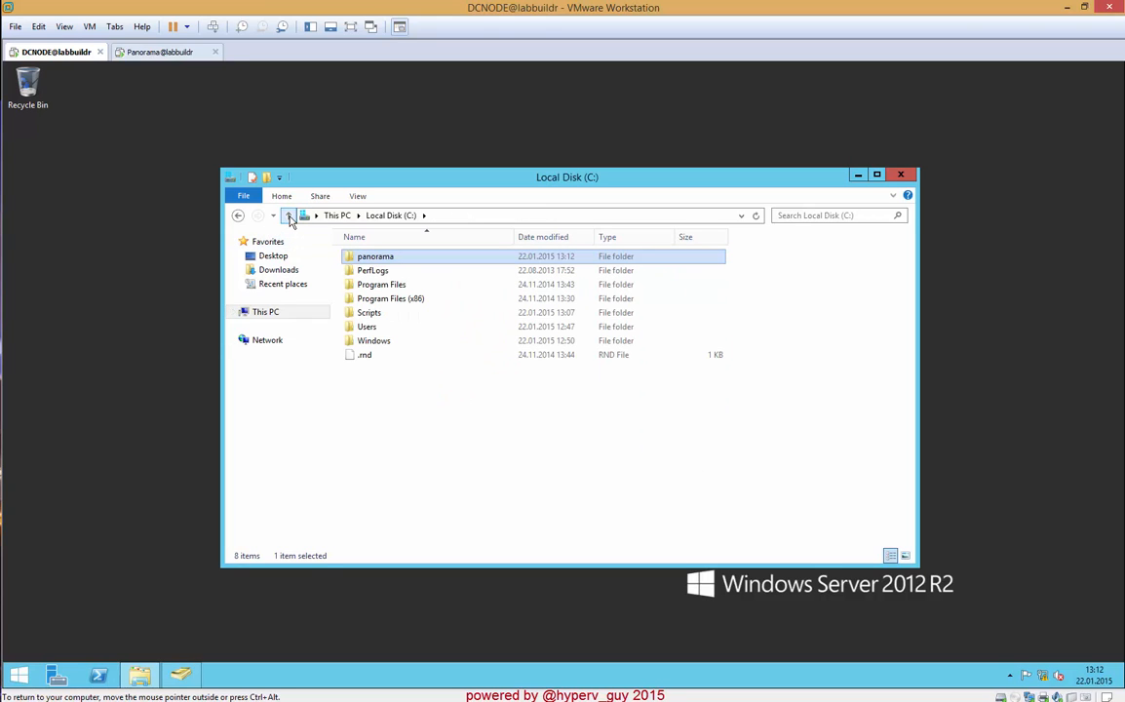
# - Switch to the Panorama virtual machine, apply Internet Explorer 11's recommended security and compatibility settings, and maximize the browser
pyautogui.click(139, 57)
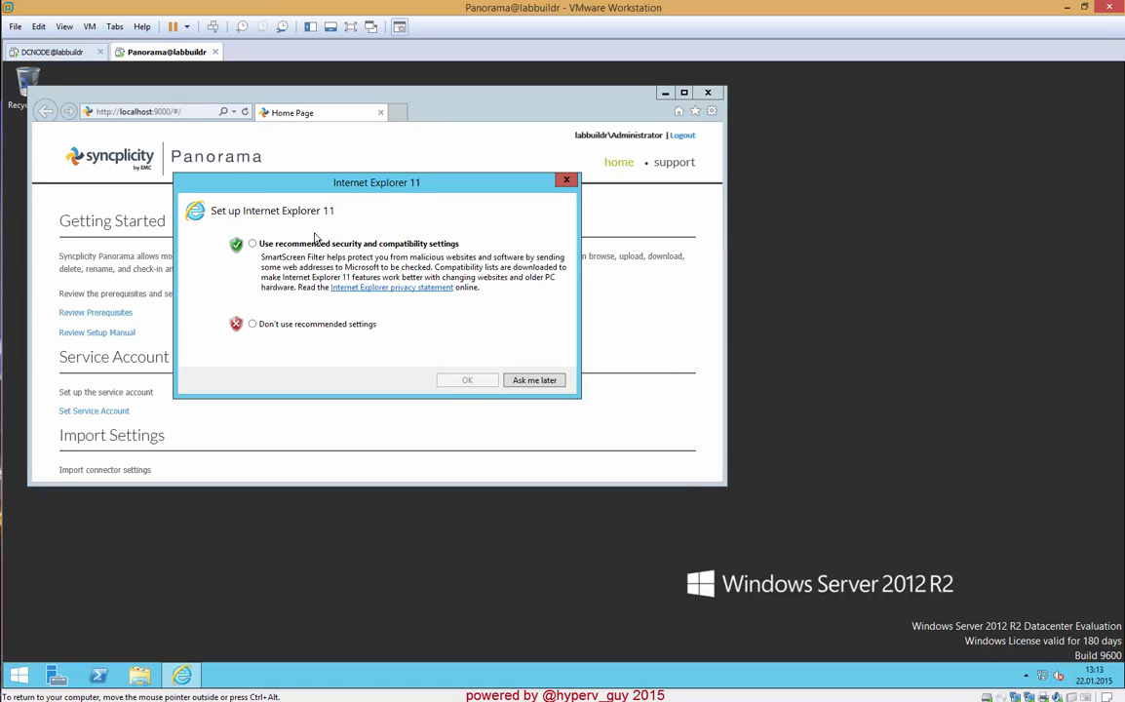
pyautogui.click(349, 244)
pyautogui.click(456, 380)
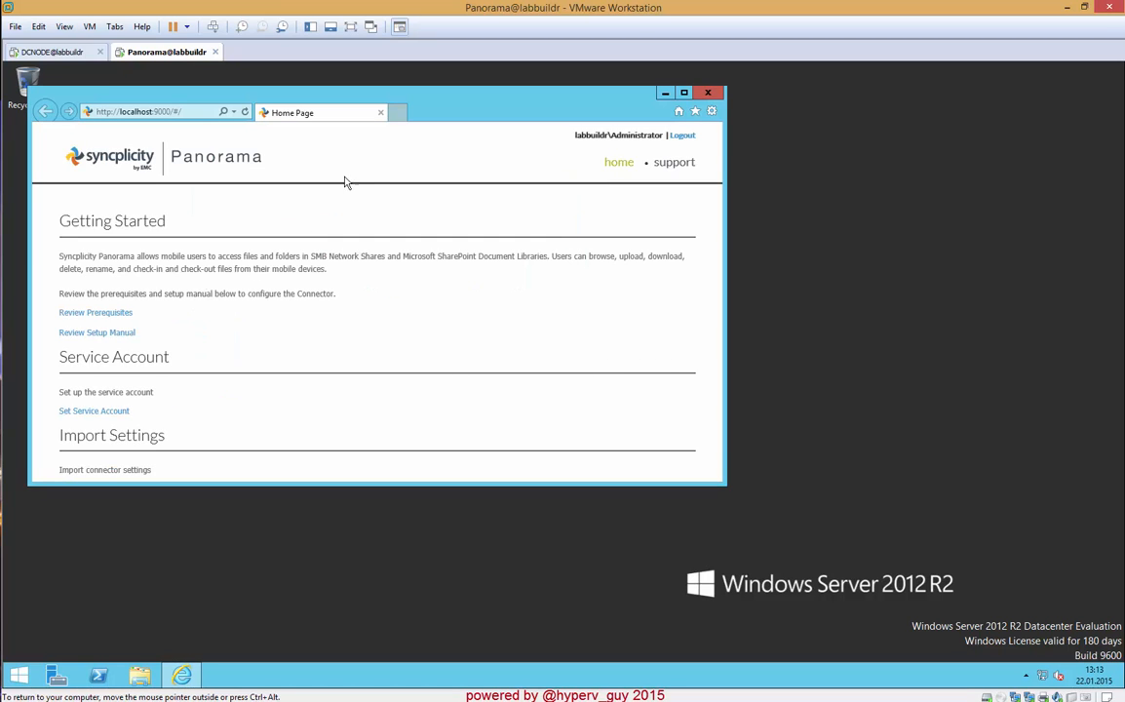
pyautogui.click(684, 93)
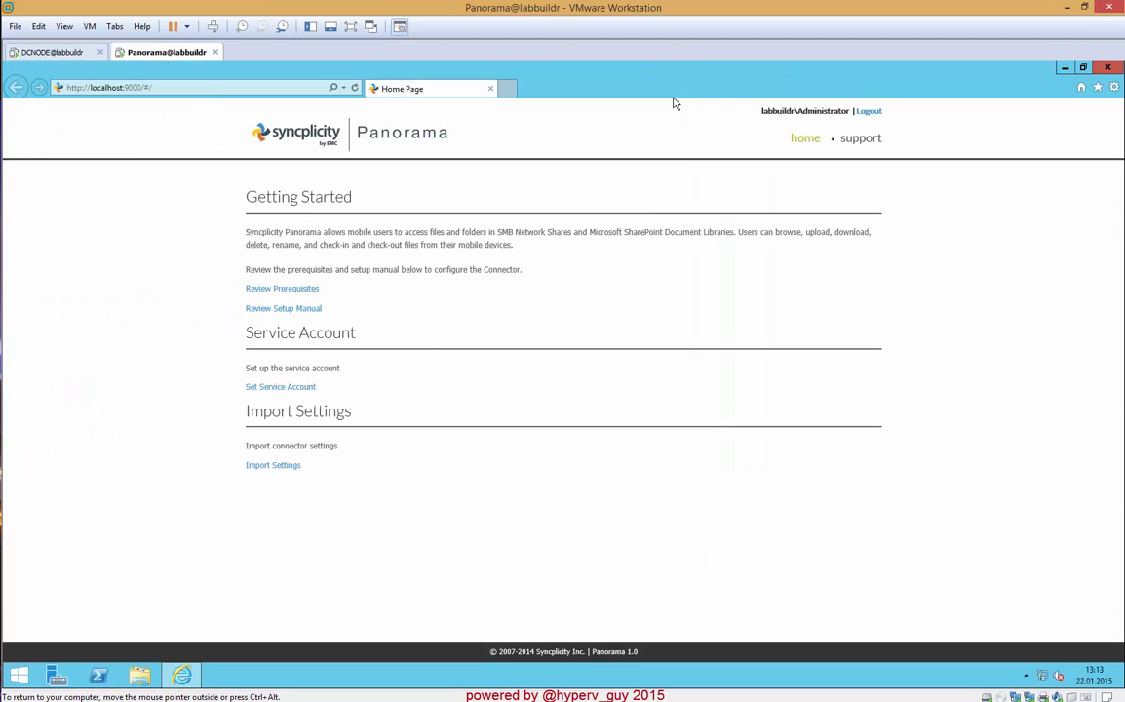
# - Set up the Panorama service account with domain labbuildr, username panorama and the account password, and save it
pyautogui.click(268, 388)
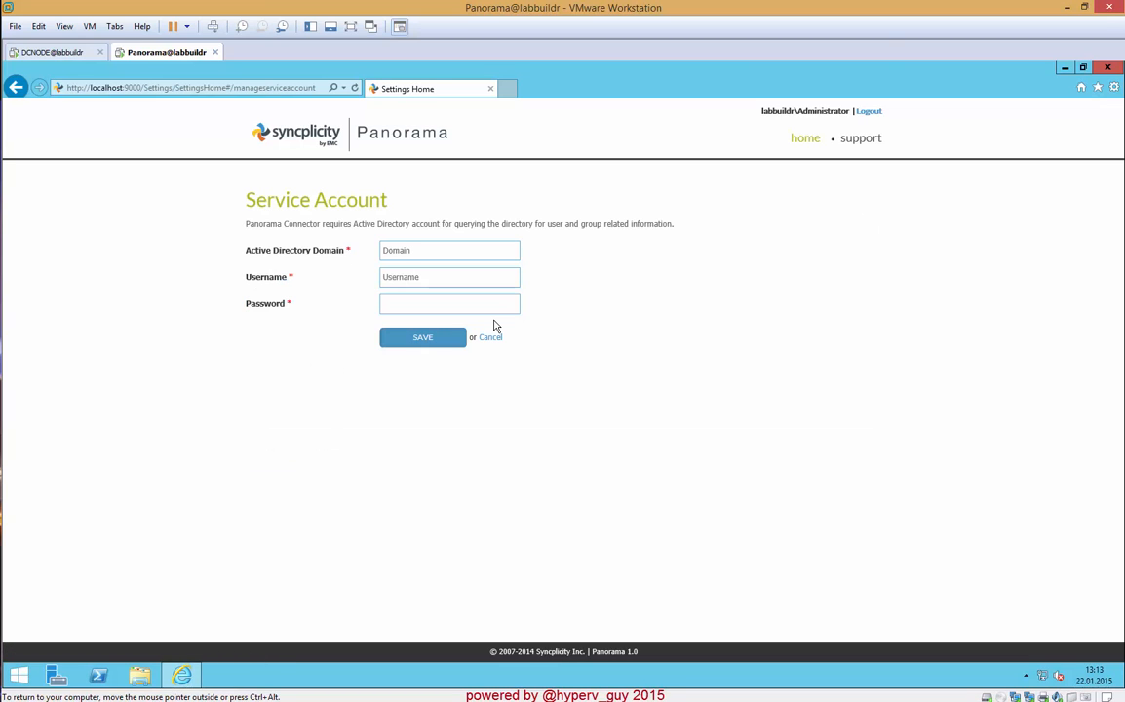
pyautogui.click(330, 251)
pyautogui.write('labbuildr')
pyautogui.click(408, 283)
pyautogui.write('panorama')
pyautogui.press('Tab')
pyautogui.write('P@ssw0rd')
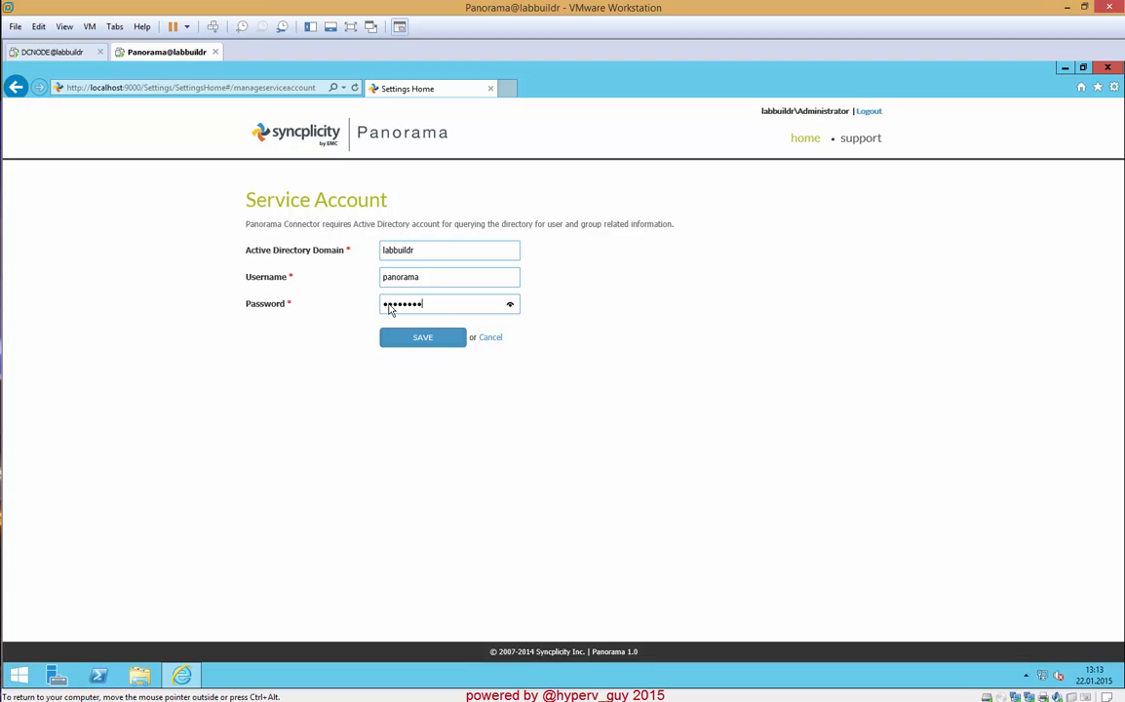
pyautogui.write('1234')
pyautogui.click(441, 343)
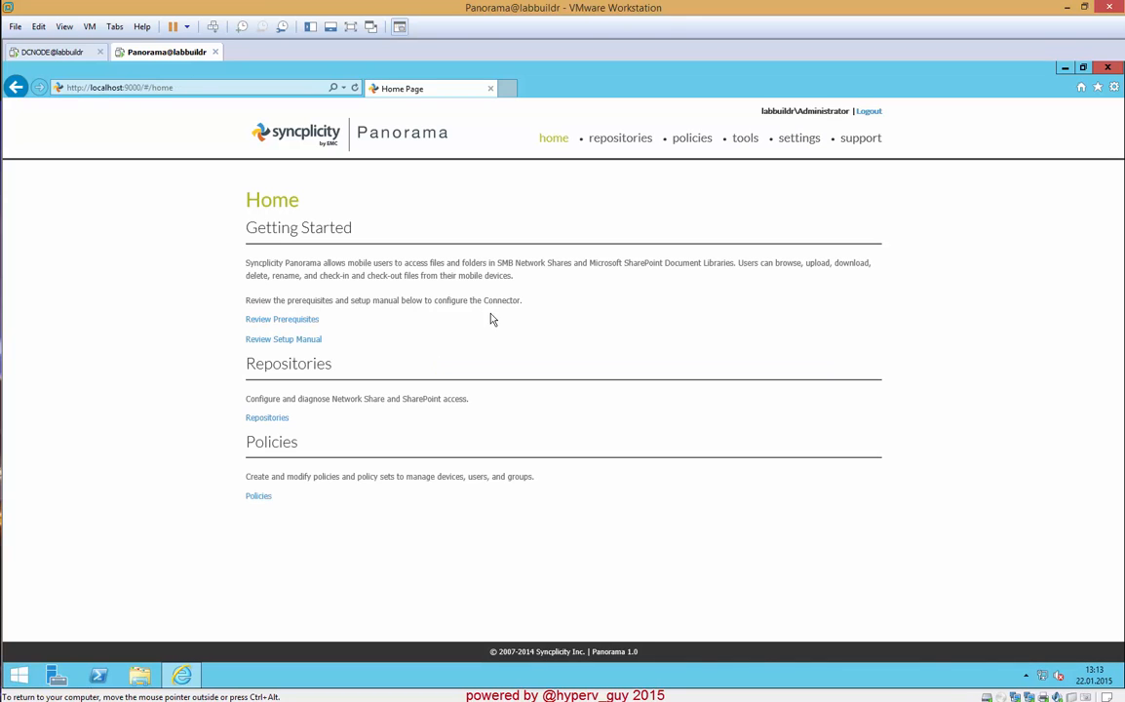
# - Start configuring network shares in the Panorama repositories and accept the whitelist option allowing access to all network shares
pyautogui.click(274, 421)
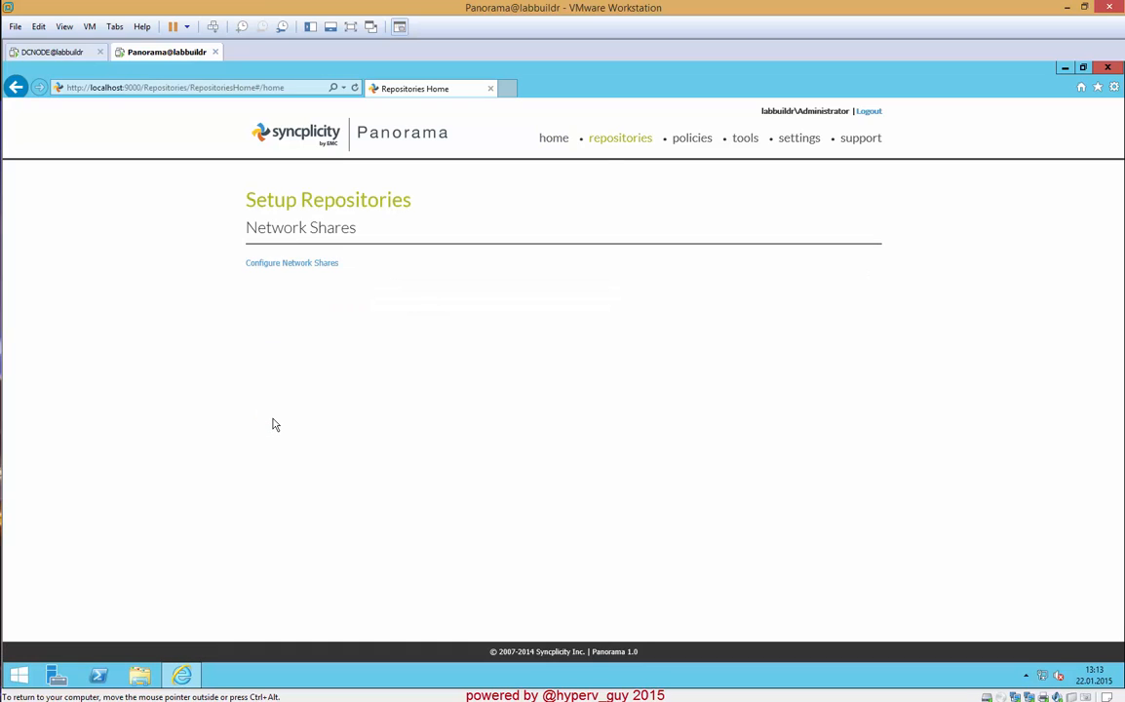
pyautogui.click(308, 265)
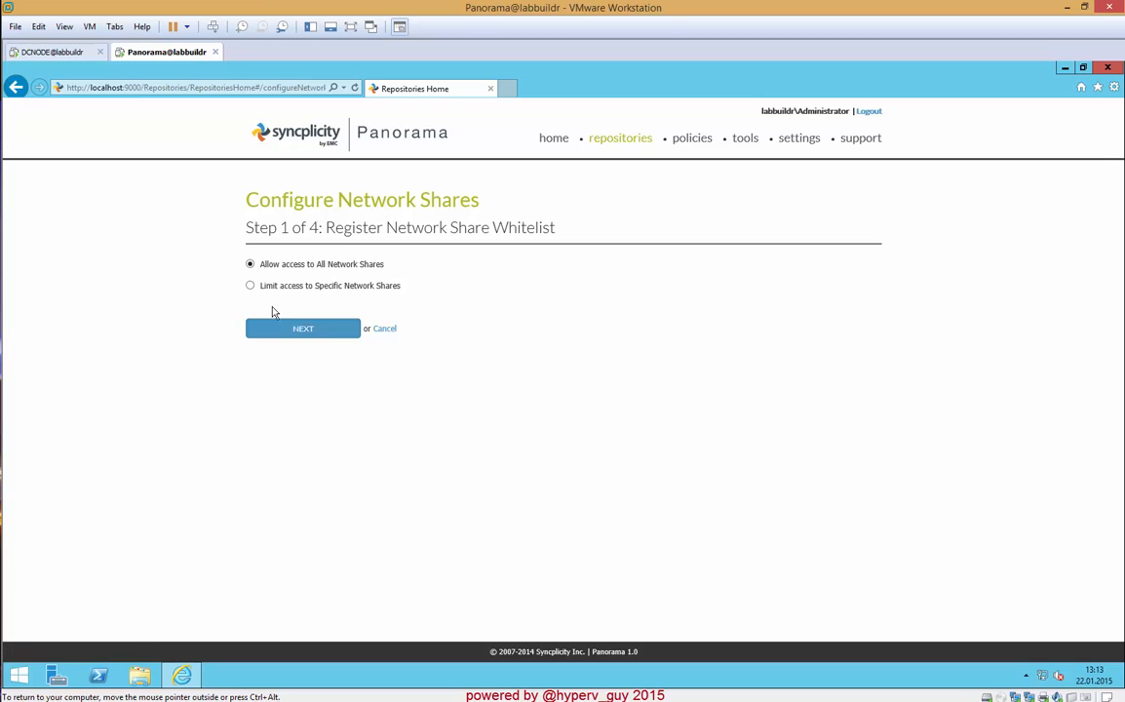
pyautogui.click(272, 331)
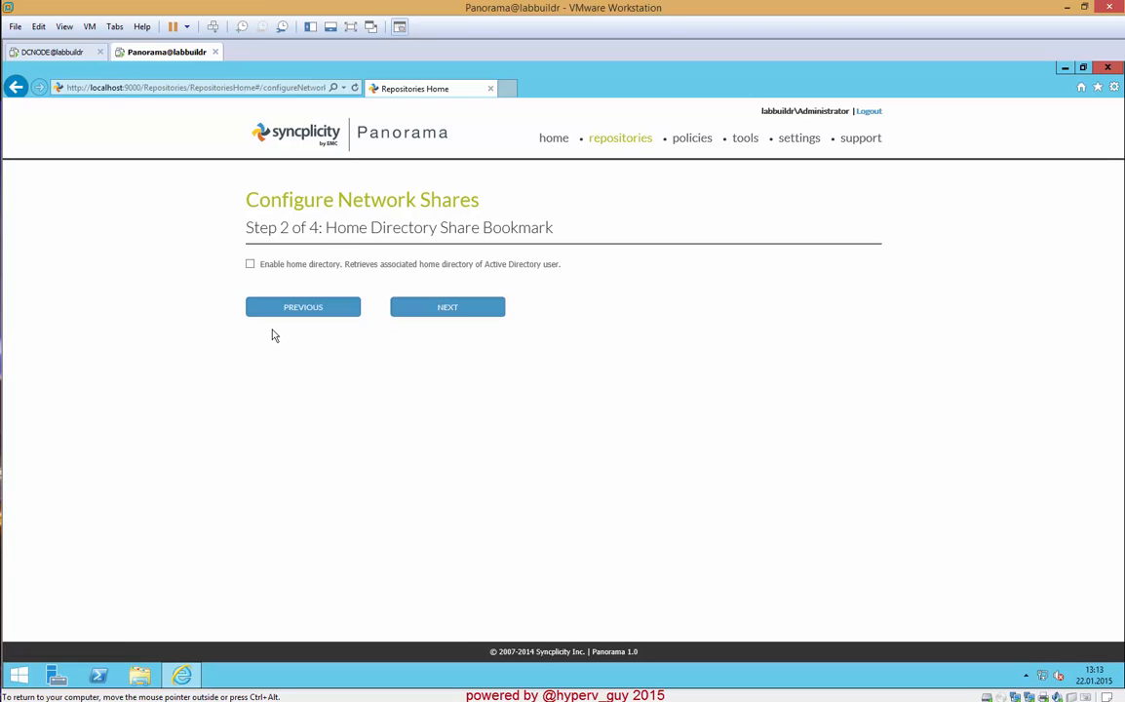
# - Leave the home directory share disabled and add a network share bookmark named Panorama with UNC path \\labbuildrdc\panorama
pyautogui.click(451, 308)
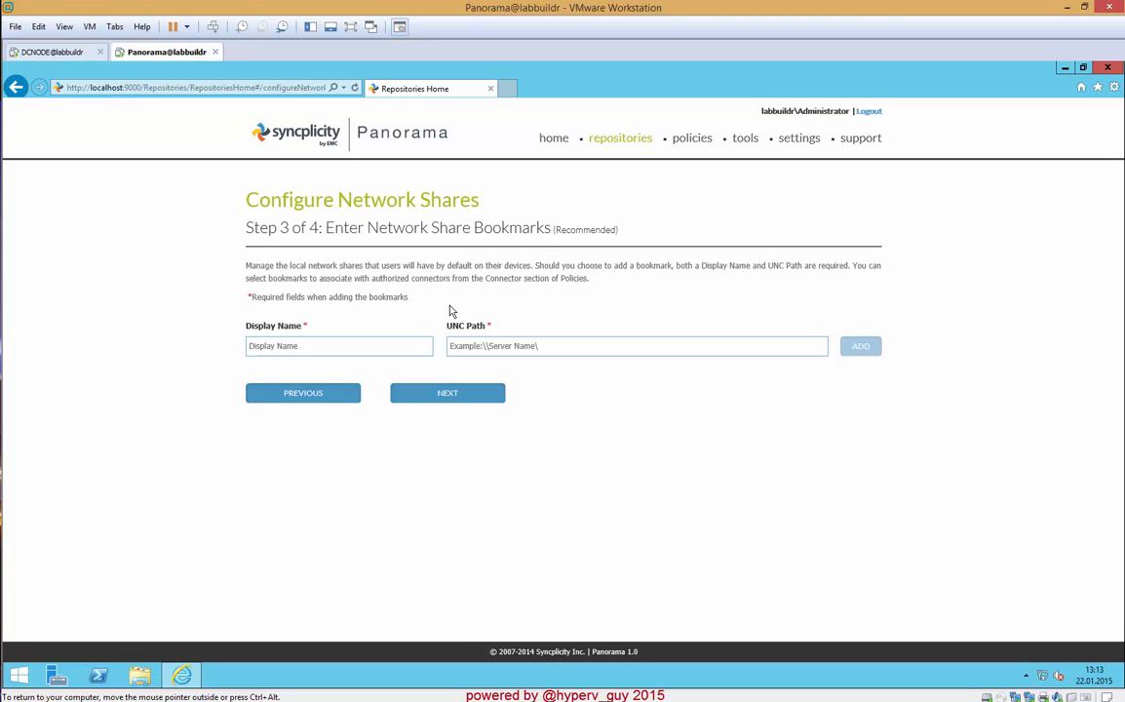
pyautogui.click(317, 347)
pyautogui.write('Panorama')
pyautogui.click(488, 354)
pyautogui.write('\\\\labbuil')
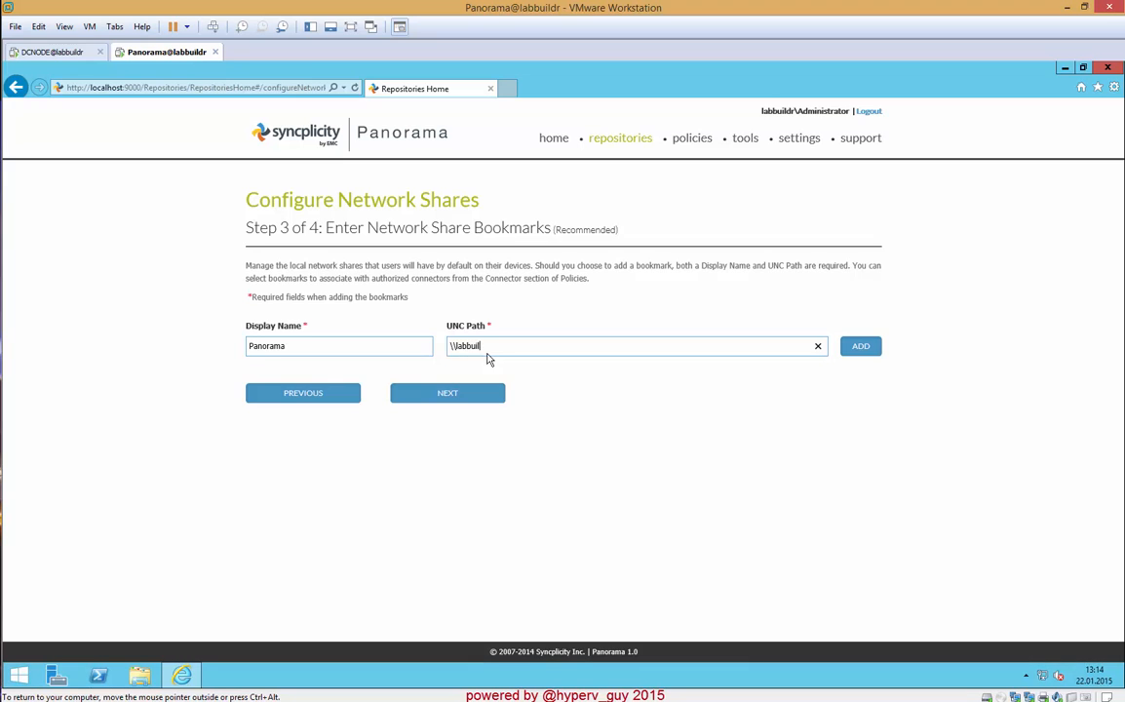
pyautogui.write('drdc\\panorama')
pyautogui.click(860, 349)
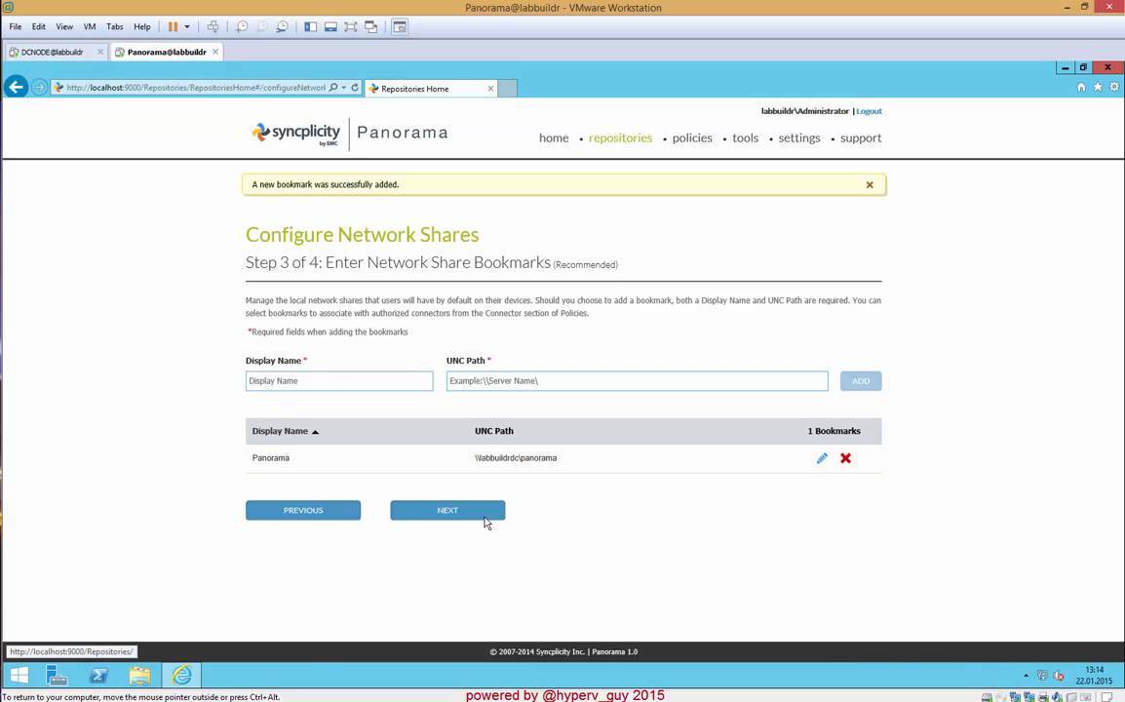
# - Keep the default access level at Default Allow, run the network share diagnostics, review the results and save the configuration
pyautogui.click(450, 510)
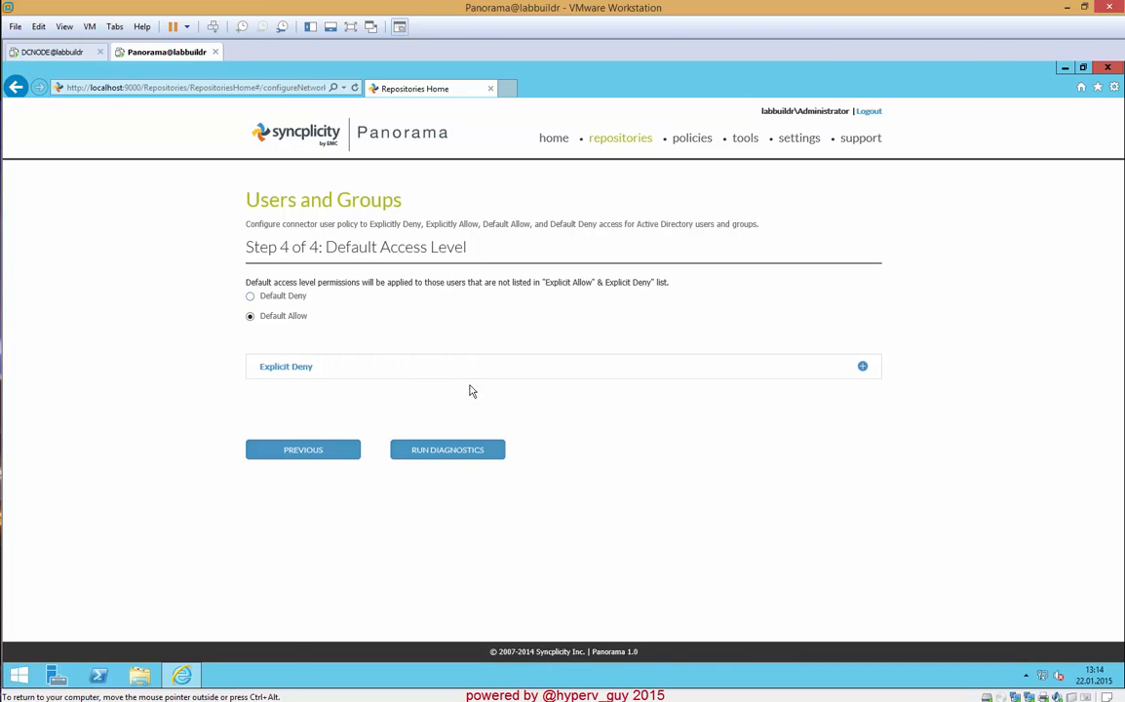
pyautogui.click(453, 453)
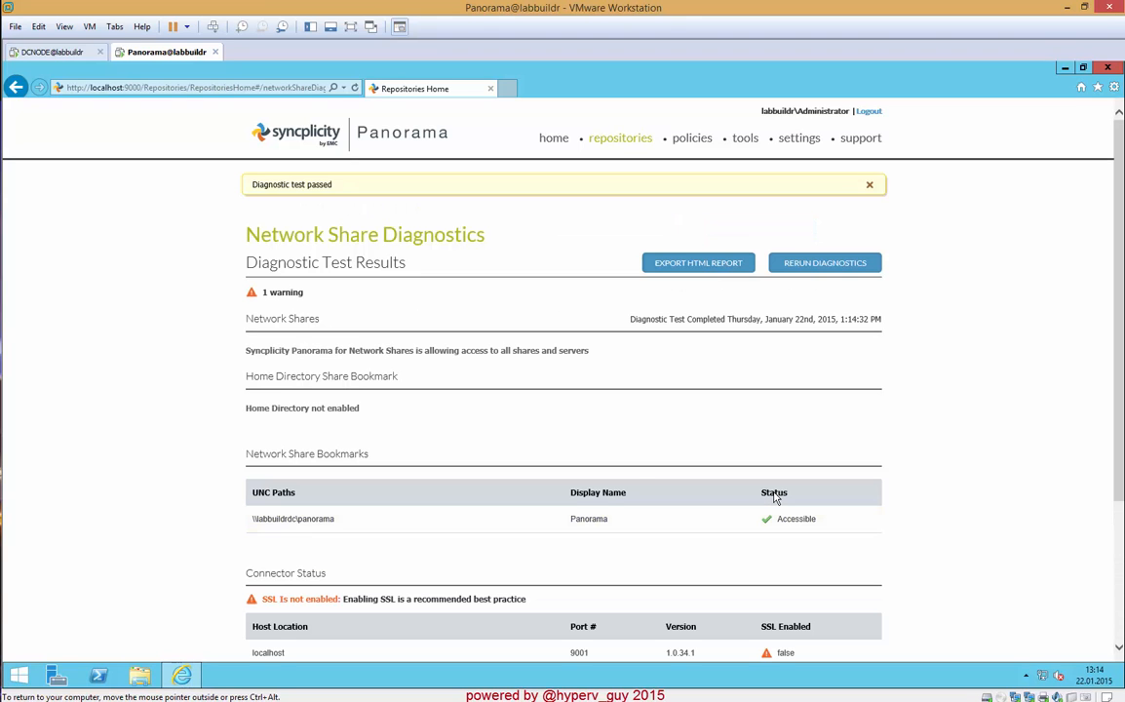
pyautogui.scroll(-1, 445, 494)
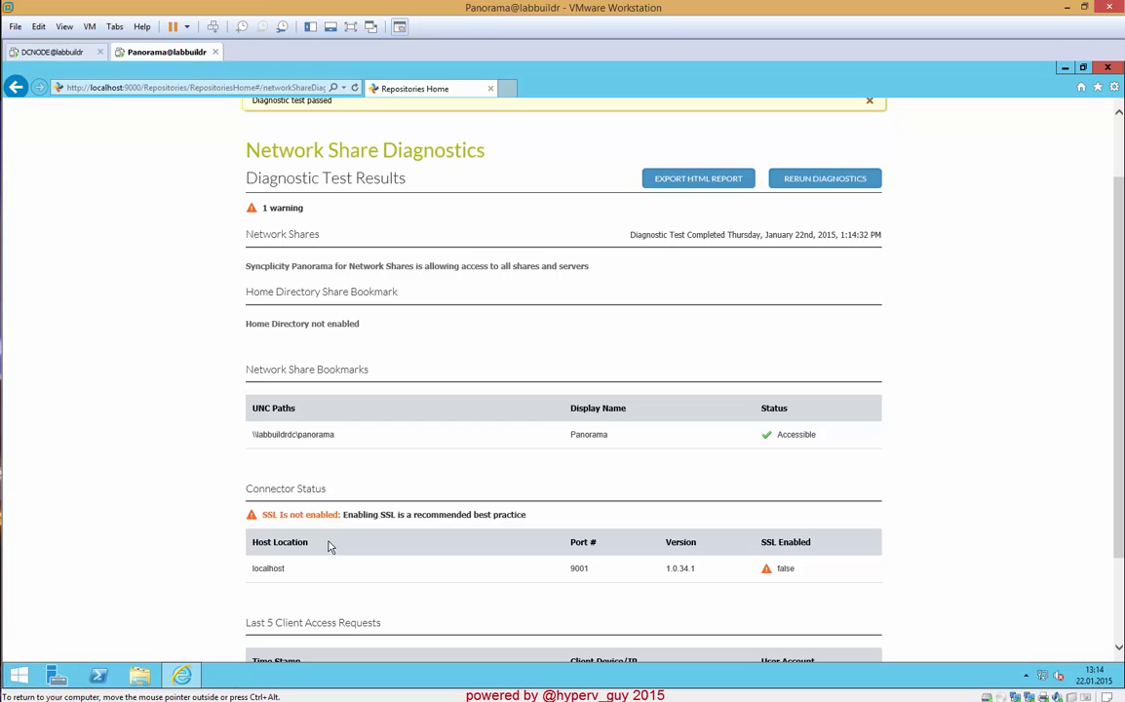
pyautogui.scroll(-2, 343, 548)
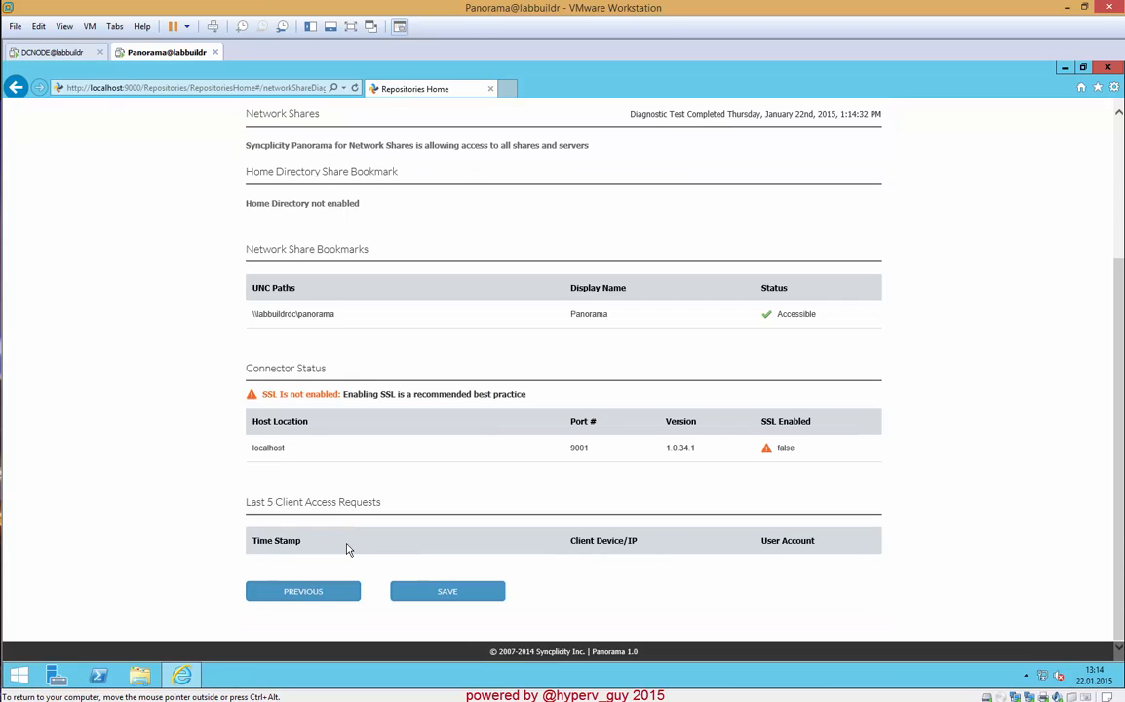
pyautogui.click(445, 592)
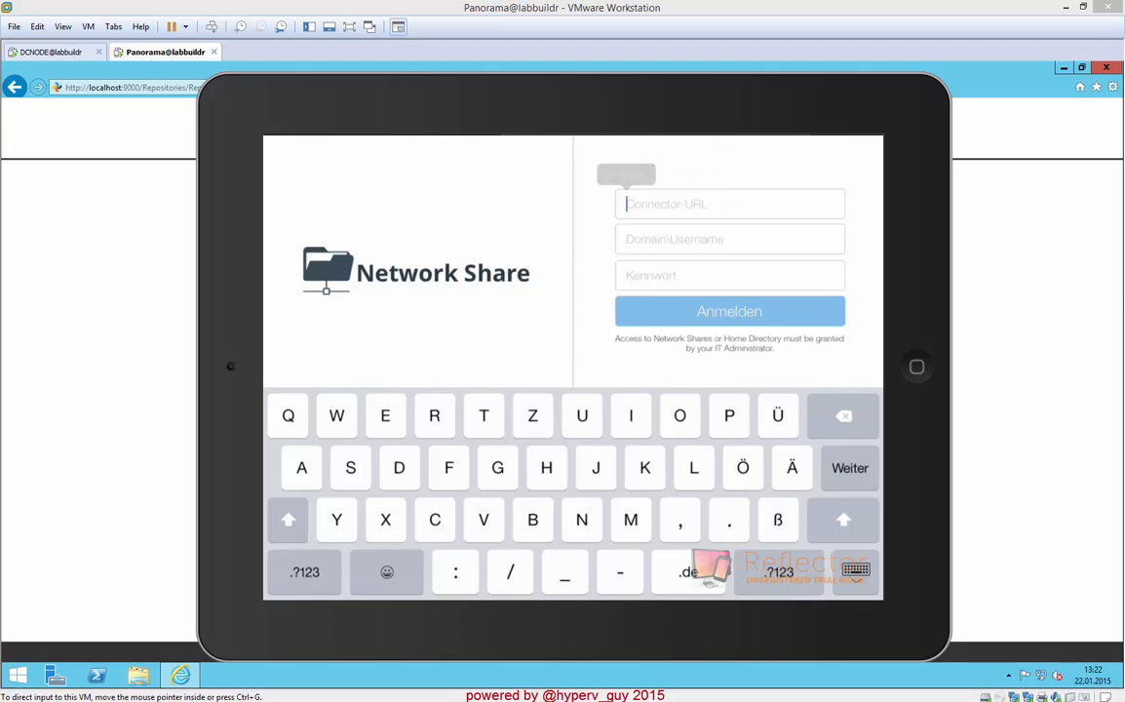
pyautogui.click(626, 175)
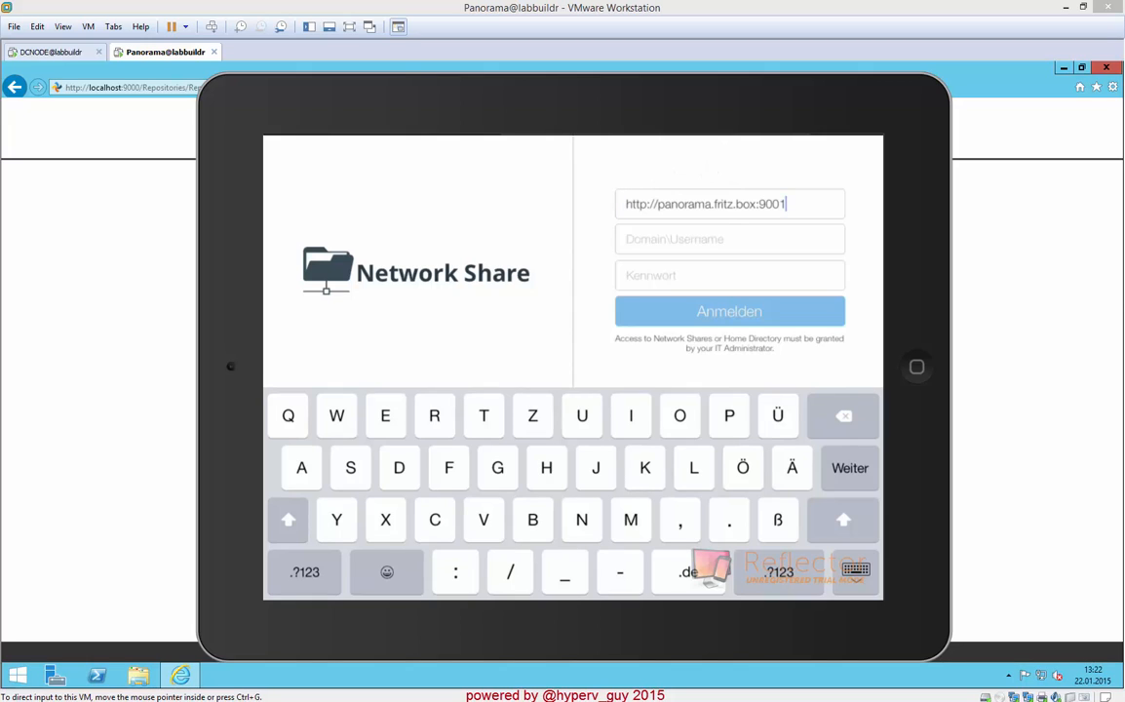
pyautogui.click(674, 239)
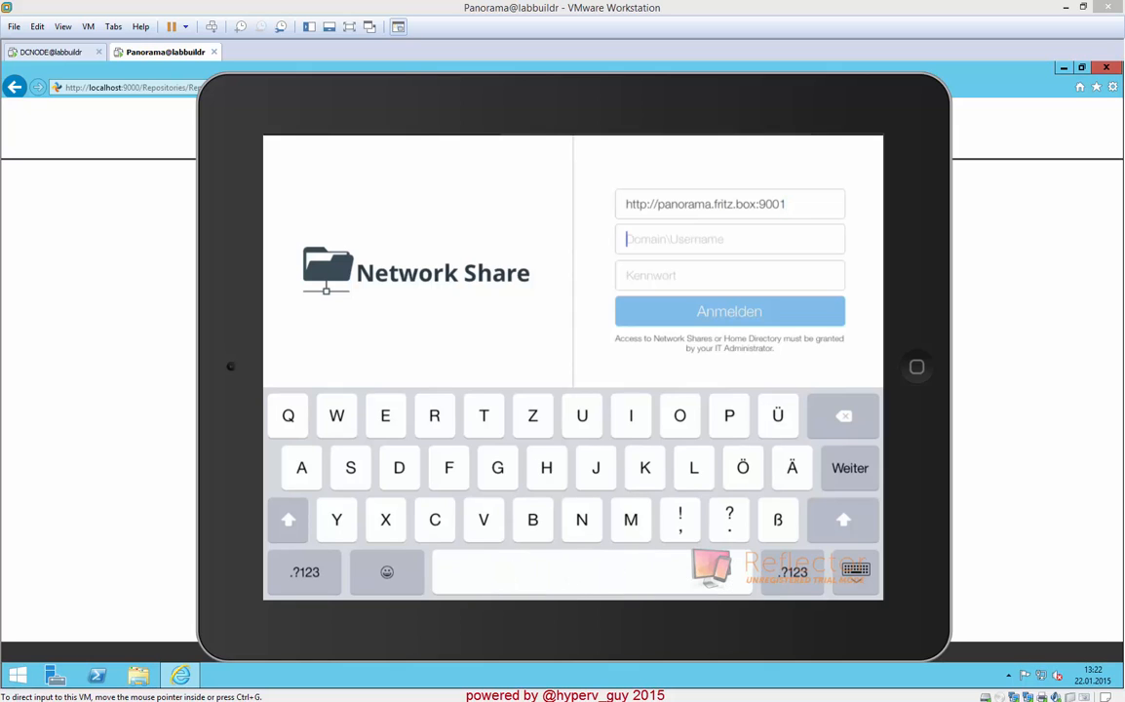
pyautogui.write('labbuildr\\panorama')
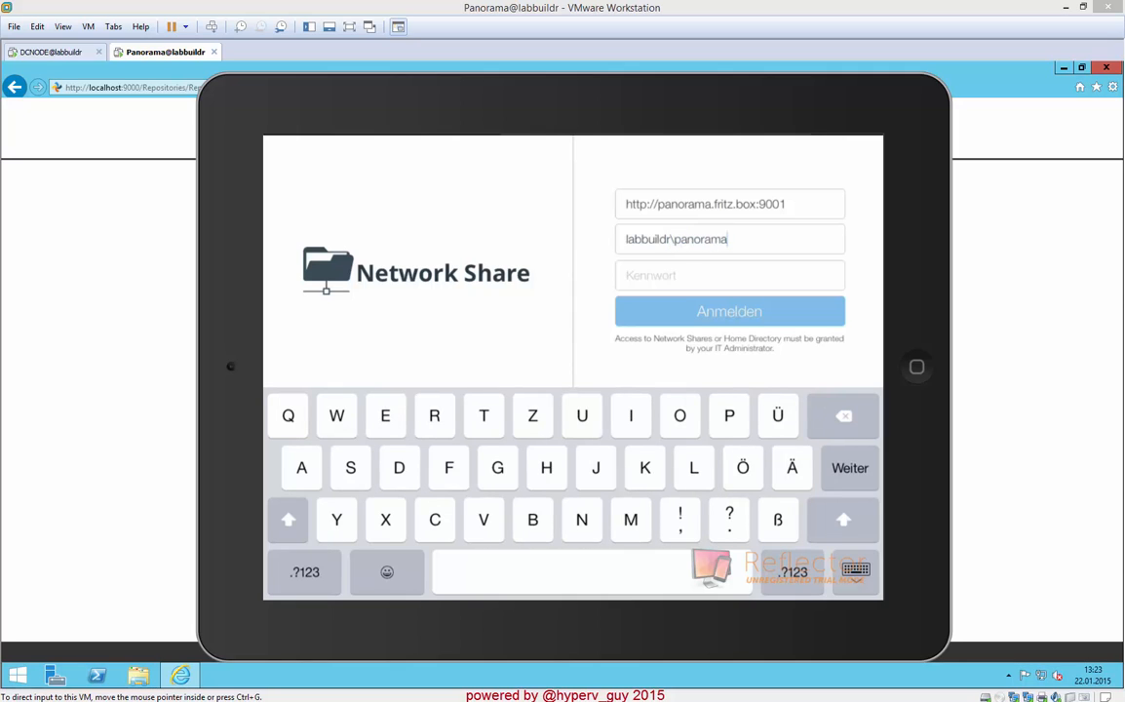
pyautogui.press('Return')
pyautogui.write('Password')
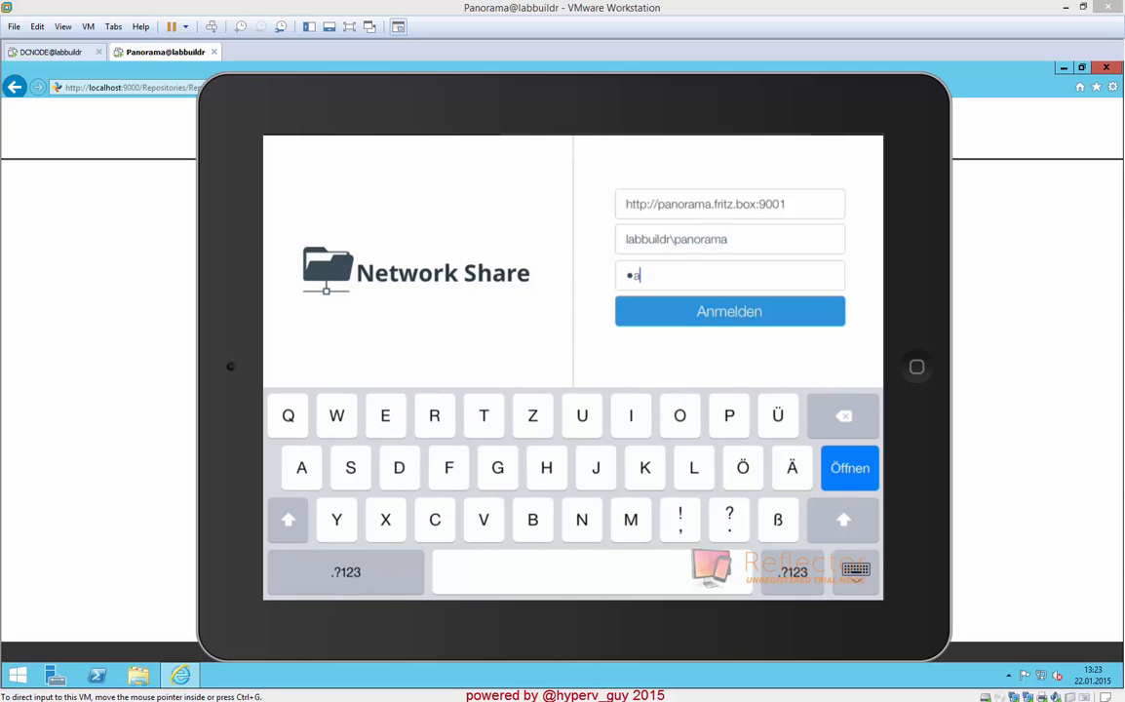
pyautogui.write('123')
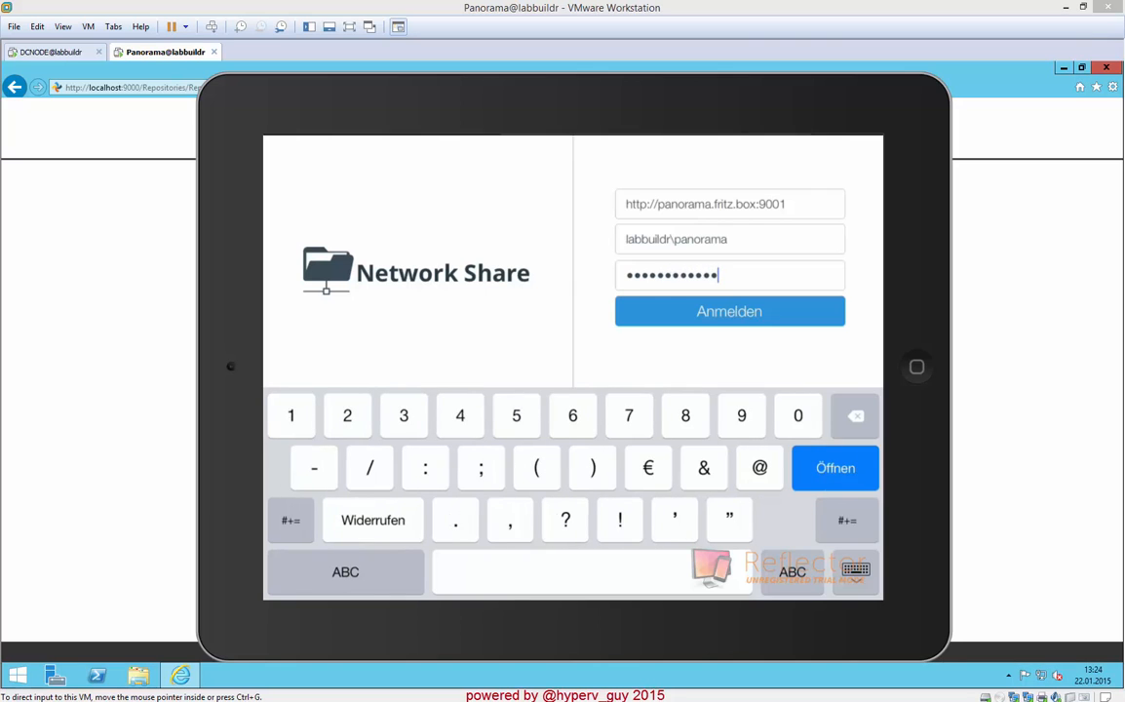
pyautogui.press('Return')
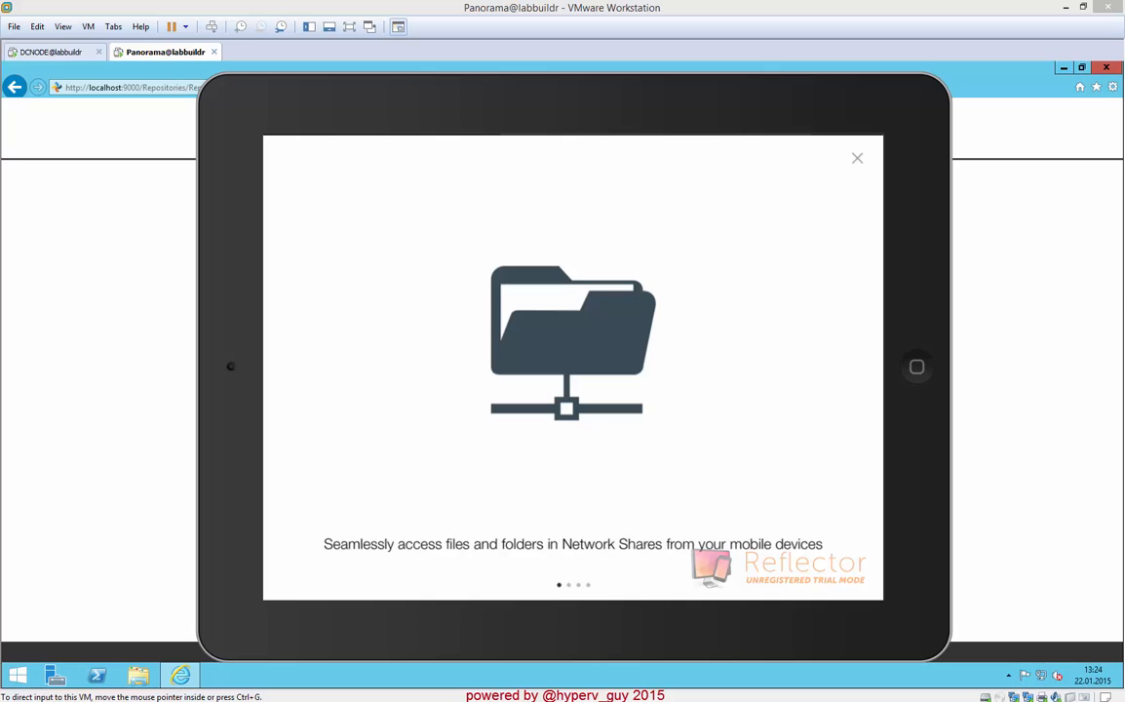
pyautogui.click(856, 158)
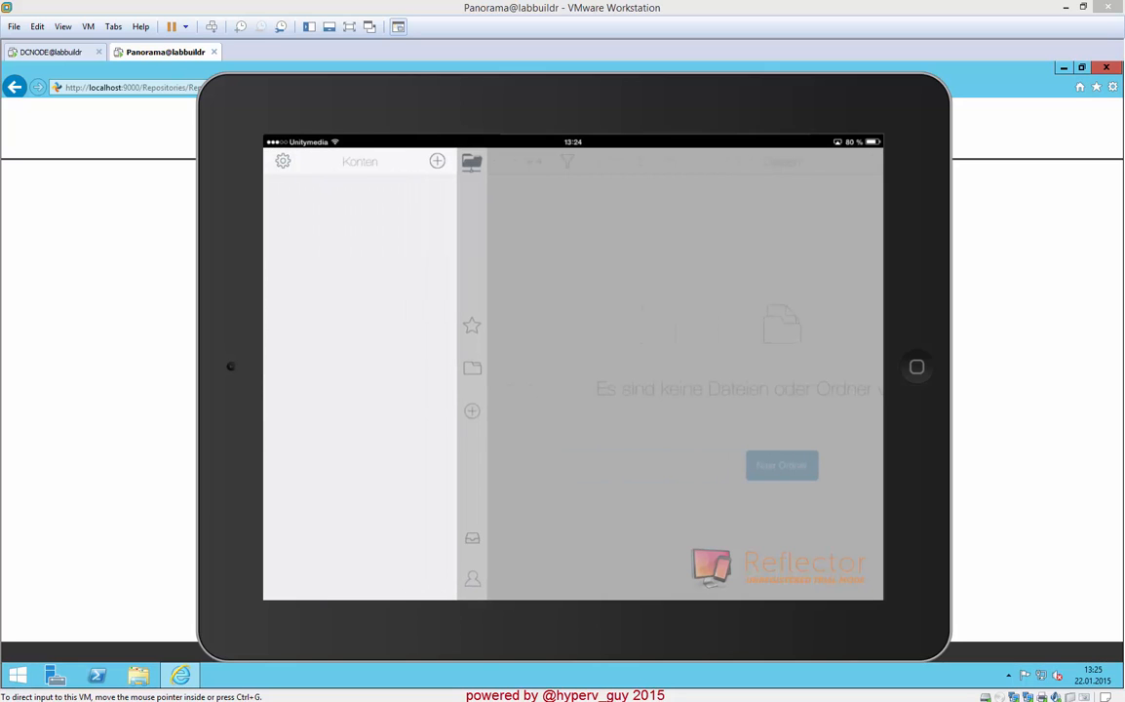
pyautogui.click(437, 161)
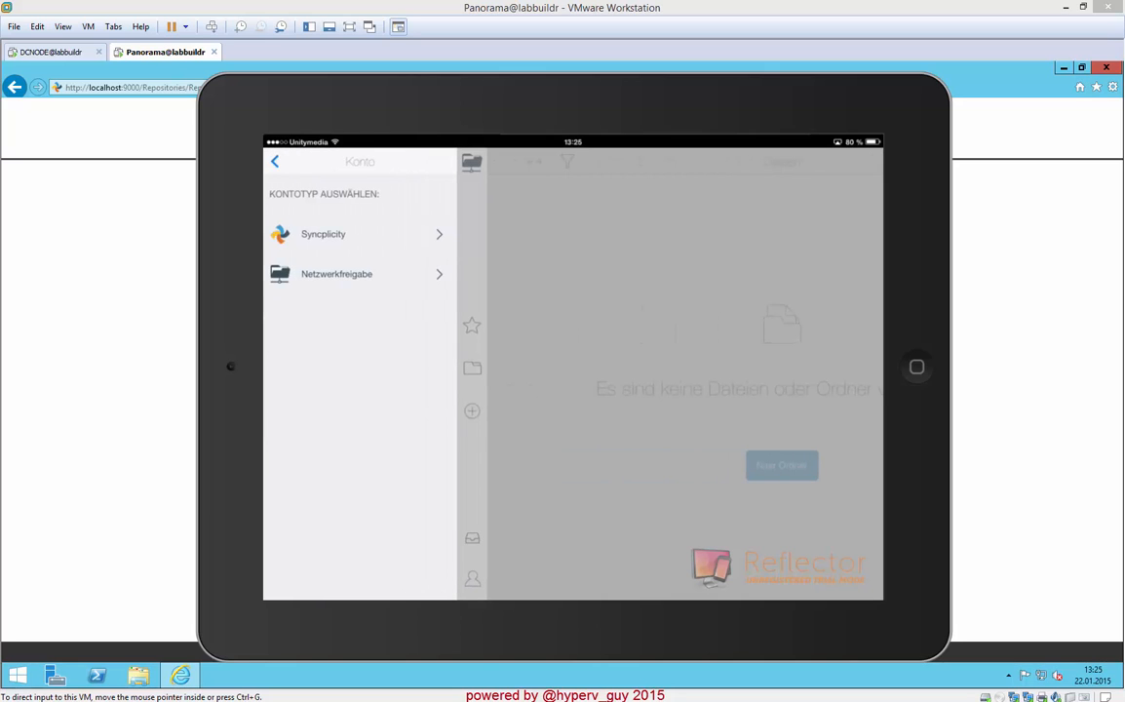
pyautogui.click(336, 274)
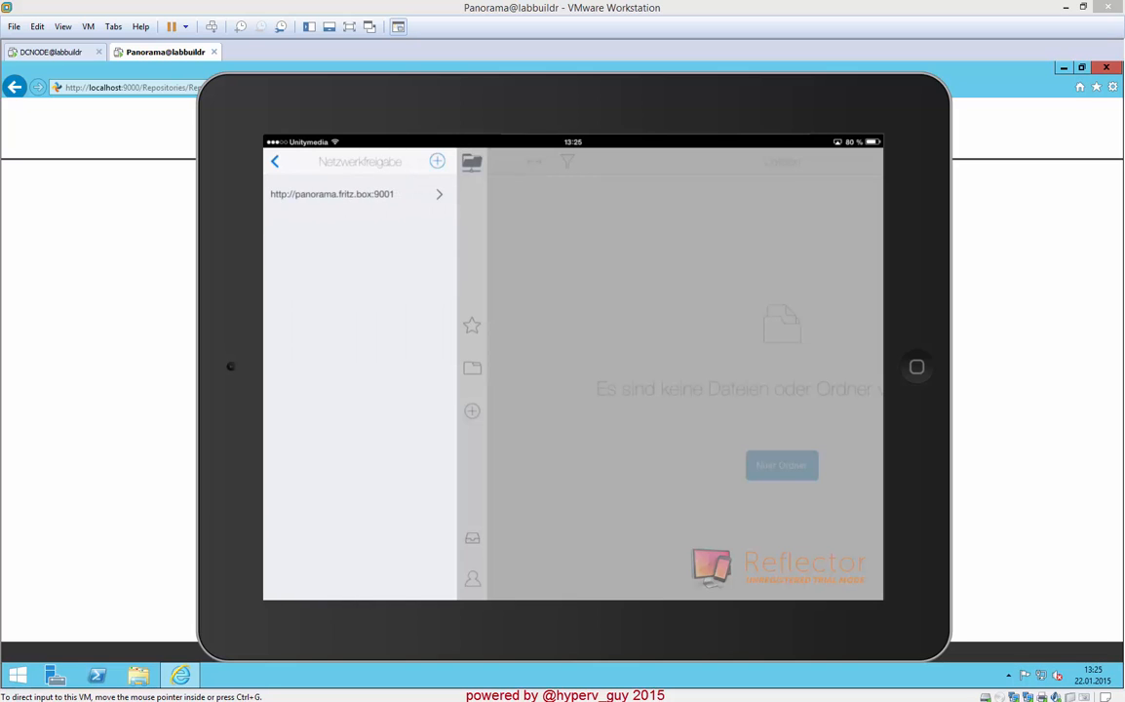
pyautogui.click(359, 194)
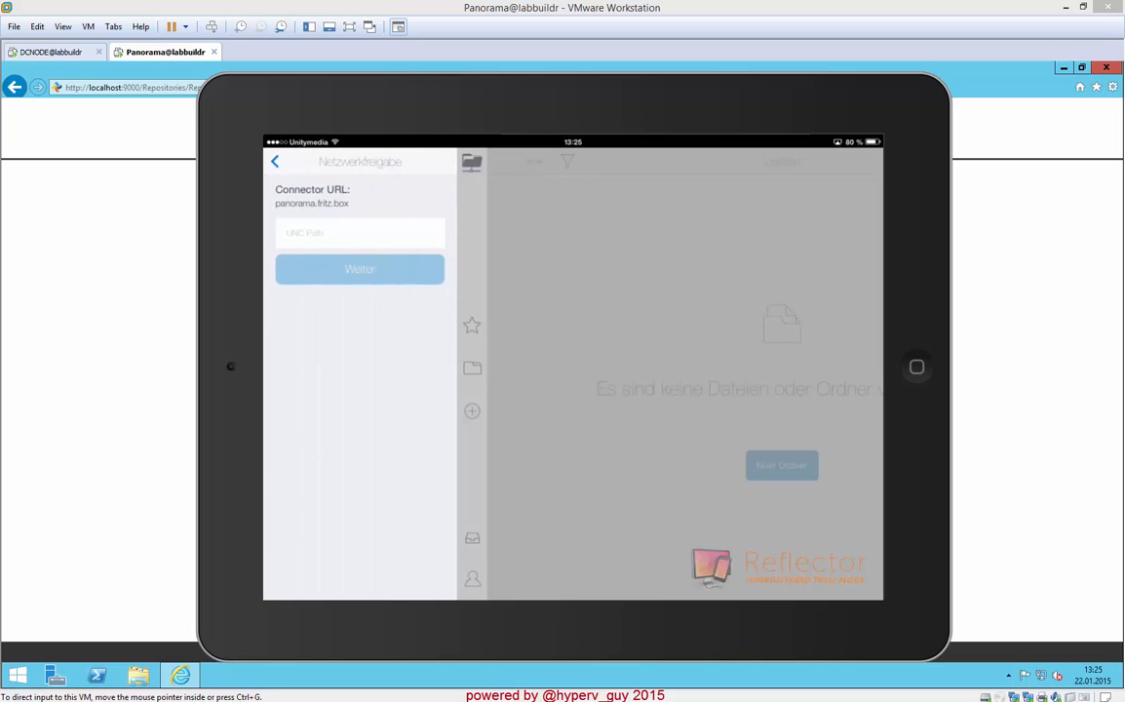
# - Set the network share's UNC path to \\labbuildrdc\panorama and submit it
pyautogui.click(359, 233)
pyautogui.write('\\\\')
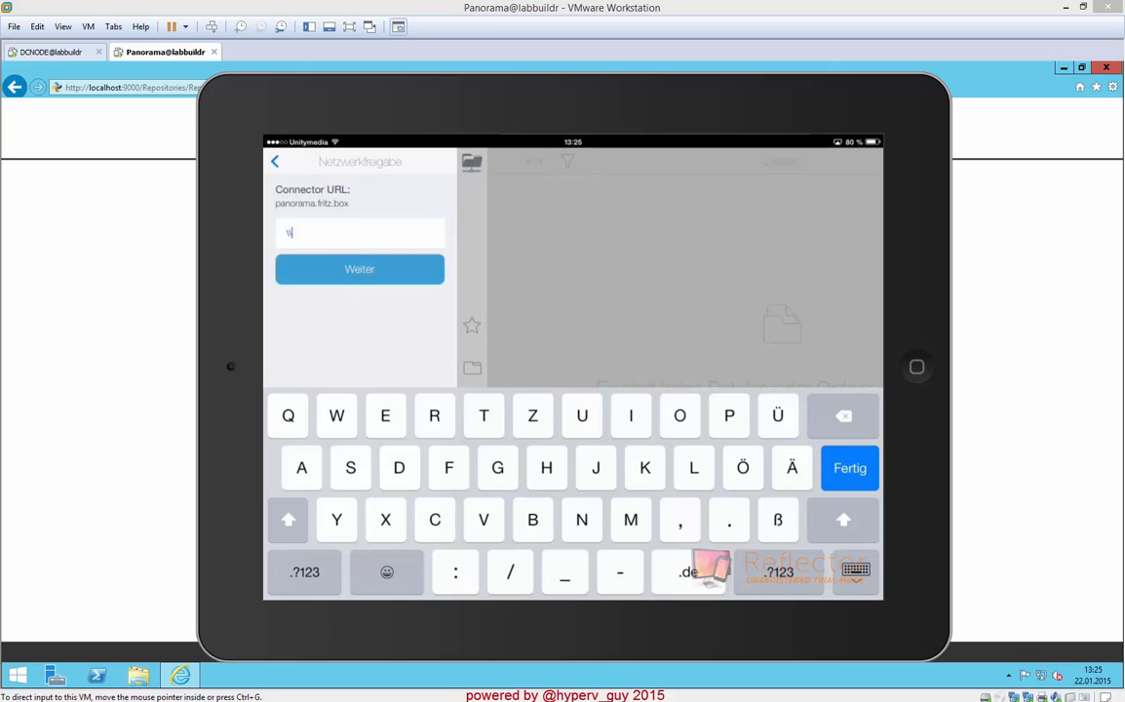
pyautogui.write('labbuildrdc')
pyautogui.click(304, 572)
pyautogui.click(304, 572)
pyautogui.click(287, 519)
pyautogui.click(304, 572)
pyautogui.click(290, 519)
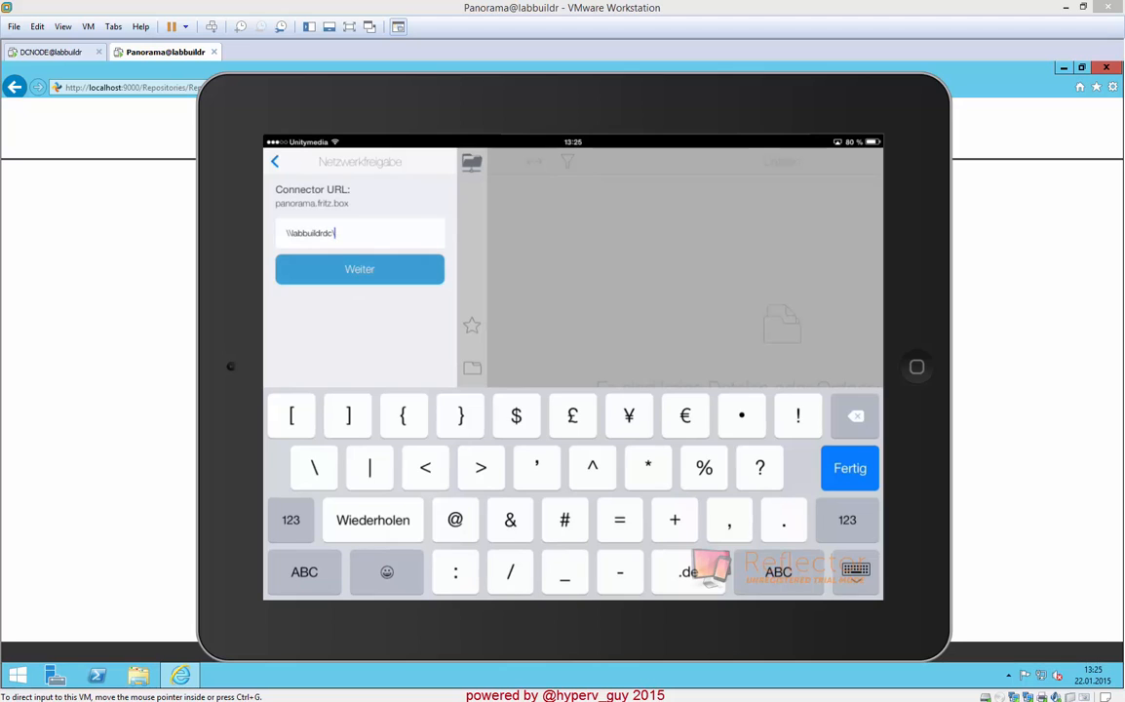
pyautogui.click(304, 572)
pyautogui.write('panorama')
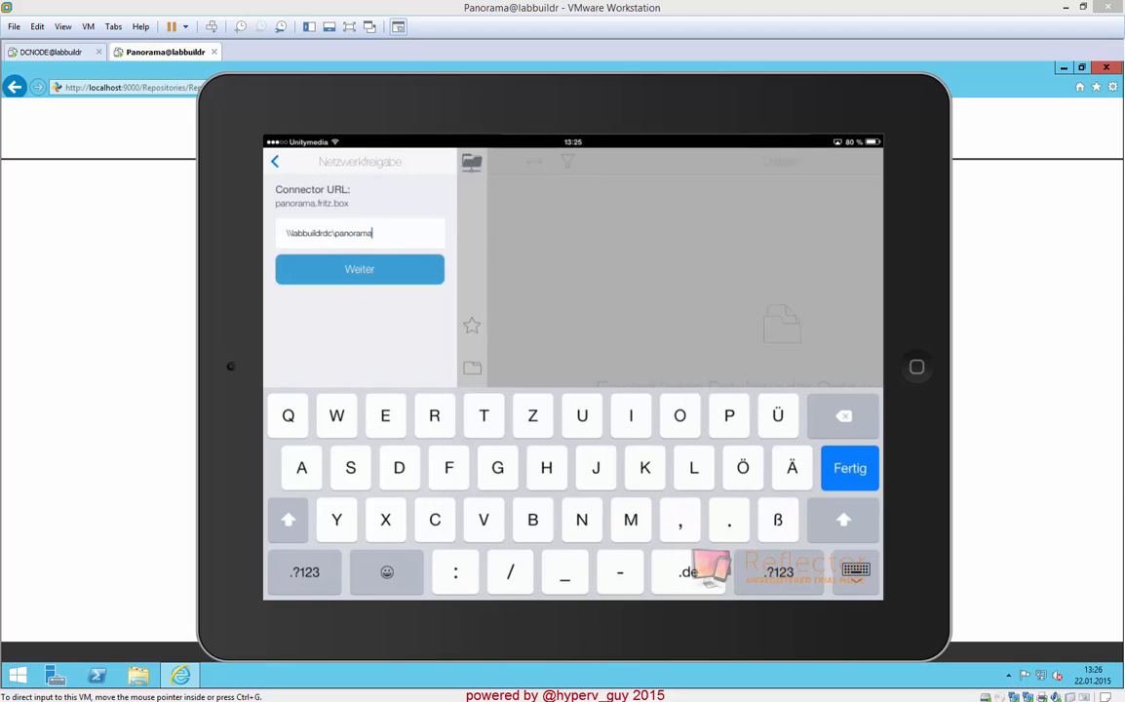
pyautogui.click(360, 269)
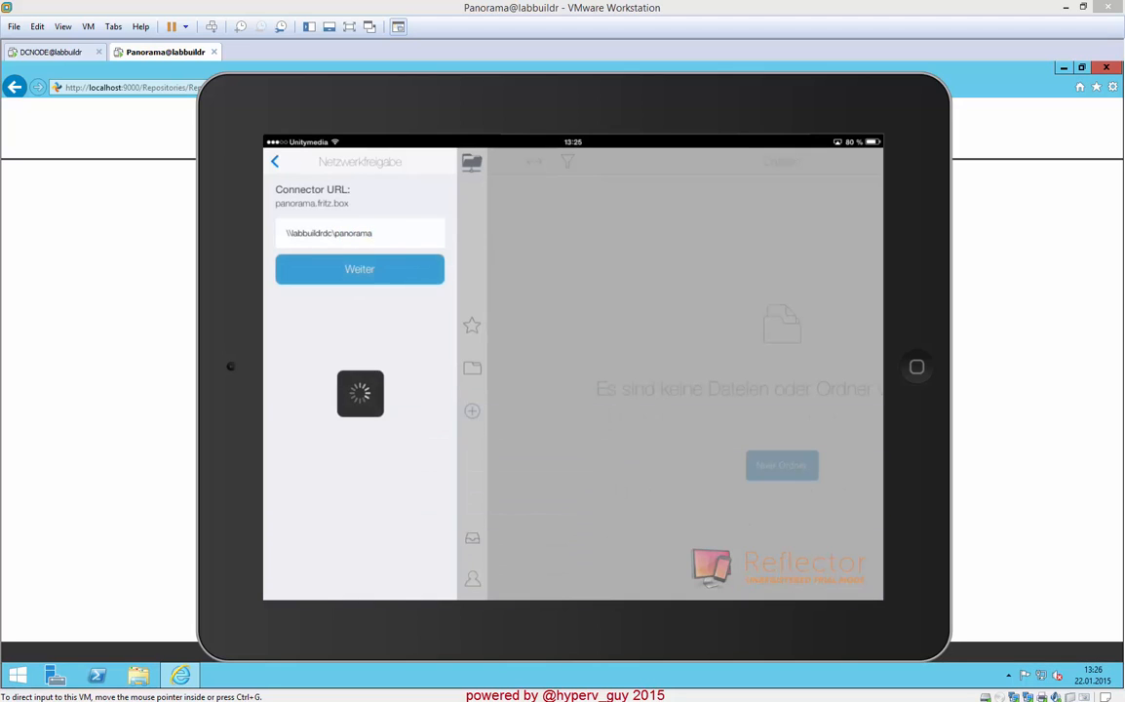